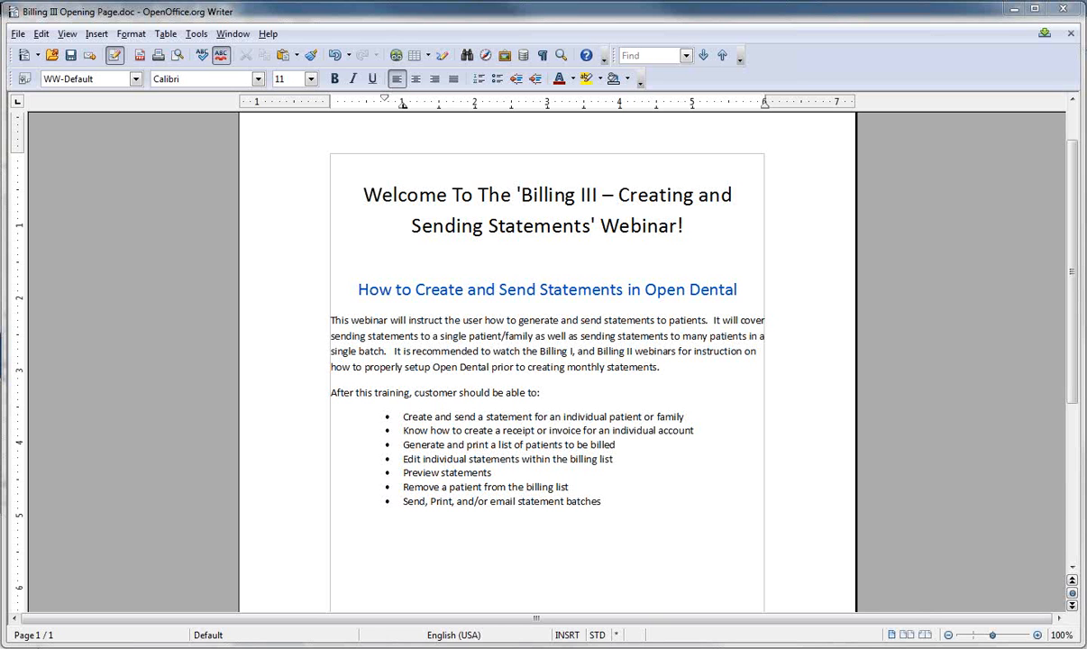
Switch to Open Dental, open the selected patient's account, and start printing a statement, cancelling at the print stage
left_click(1016, 9)
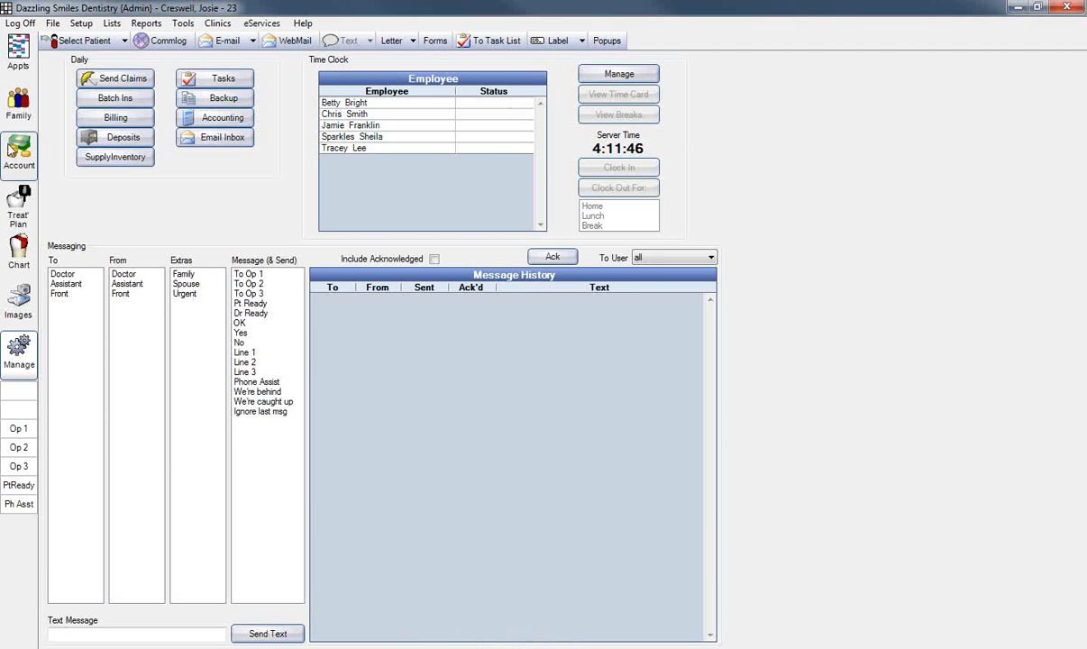
left_click(10, 155)
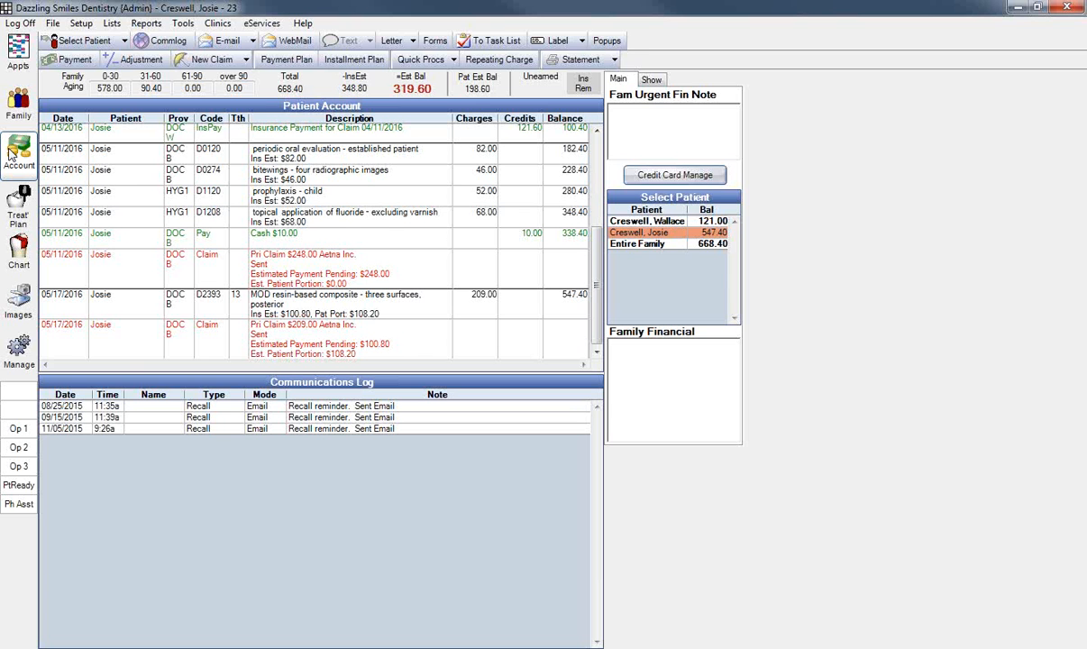
left_click(573, 61)
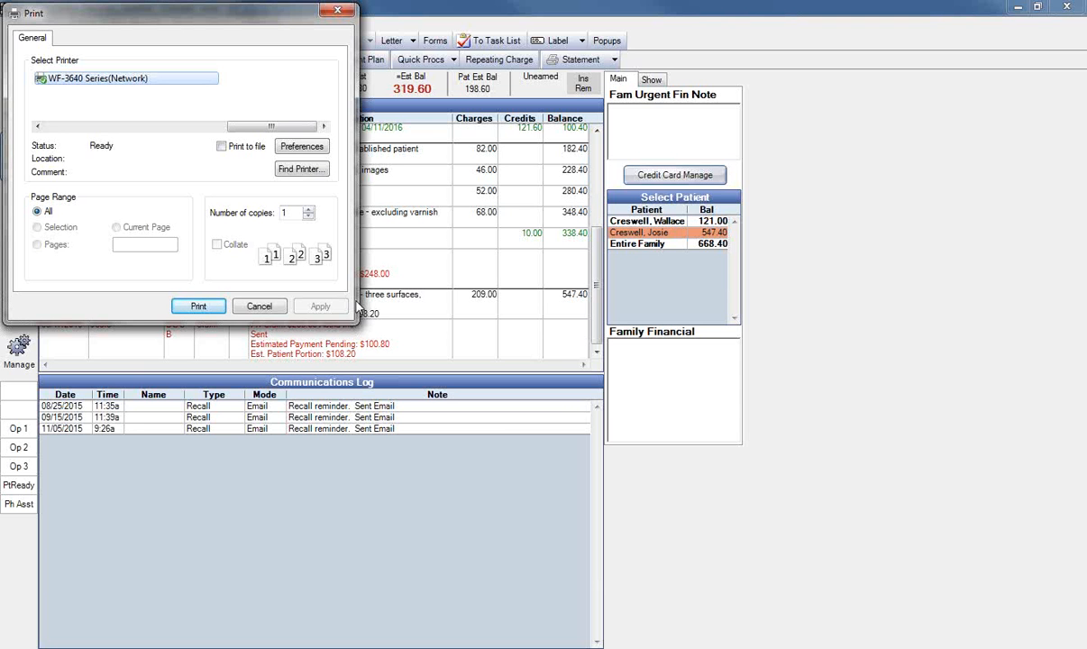
left_click(262, 307)
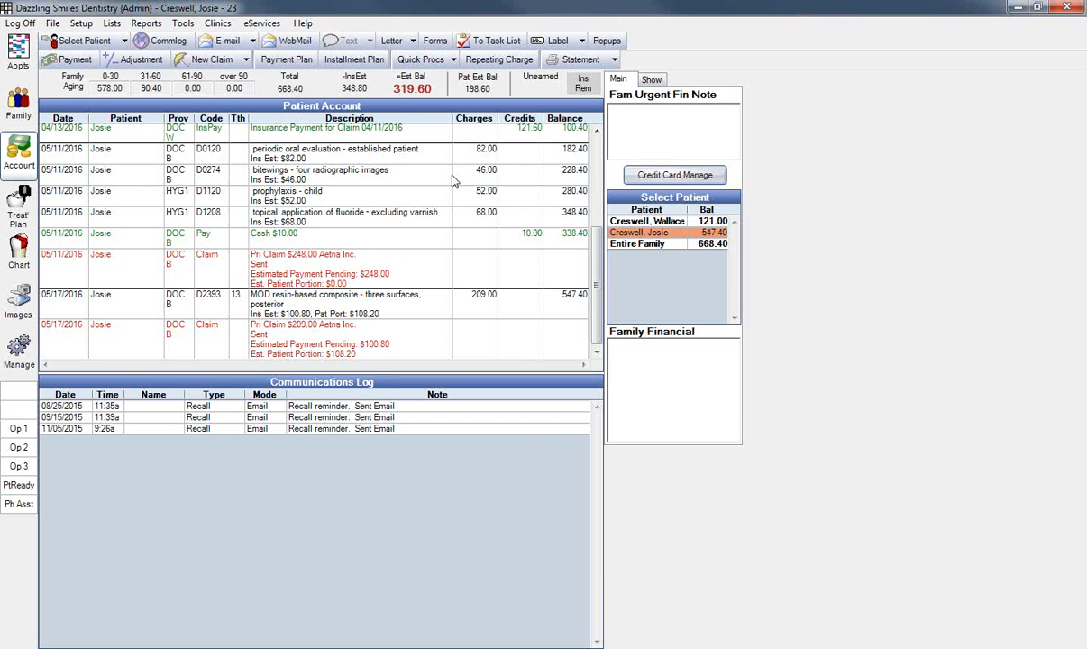
Prepare an email with the account statement attached and cancel it without sending
left_click(616, 60)
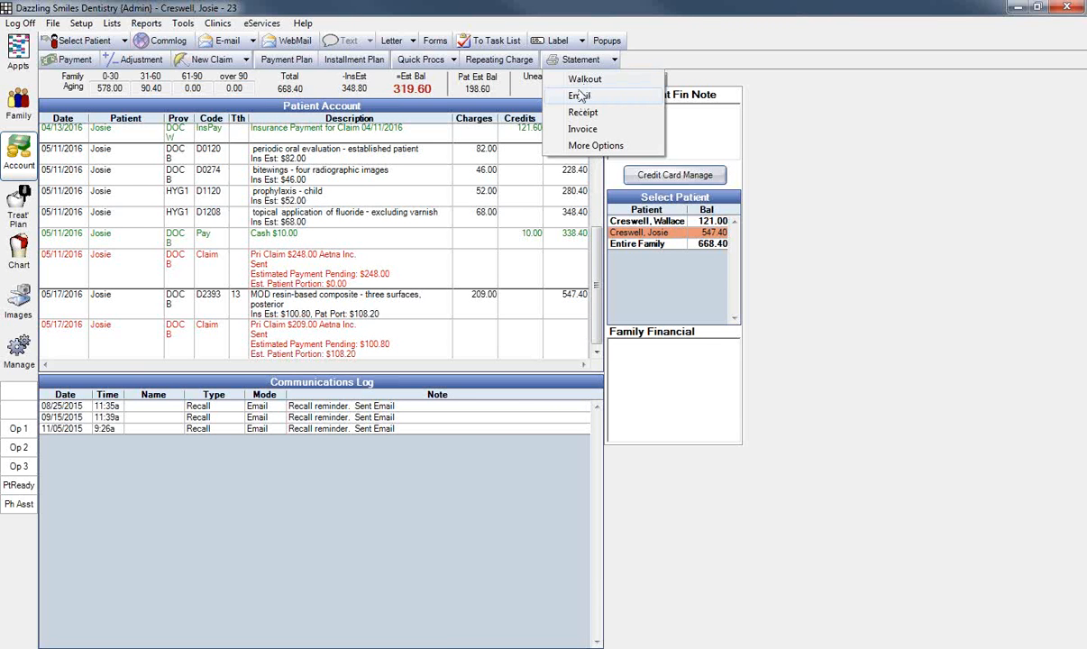
left_click(584, 98)
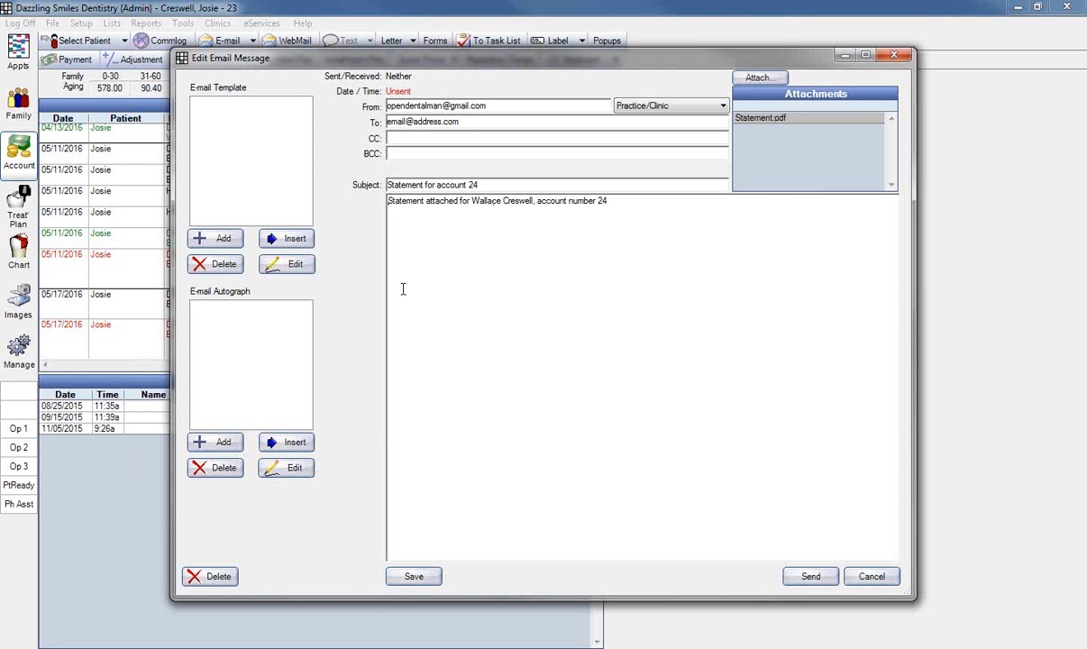
left_click(870, 578)
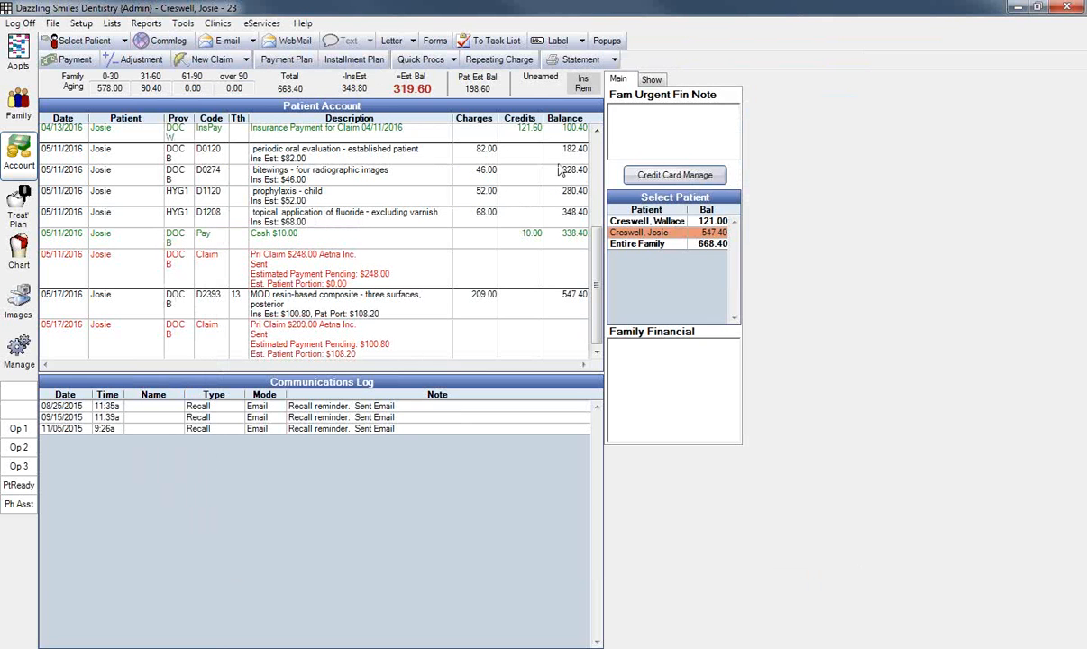
Create an invoice for the patient's four 05/11/2016 procedures, D0120, D0274, D1120 and D1208
left_click(615, 60)
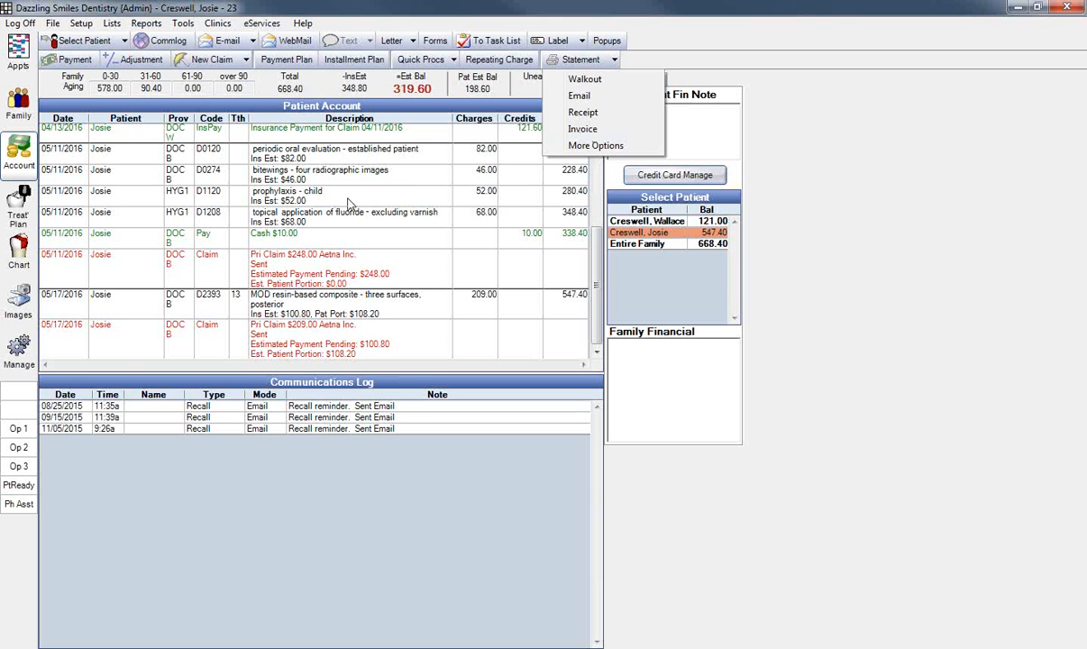
left_click(278, 158)
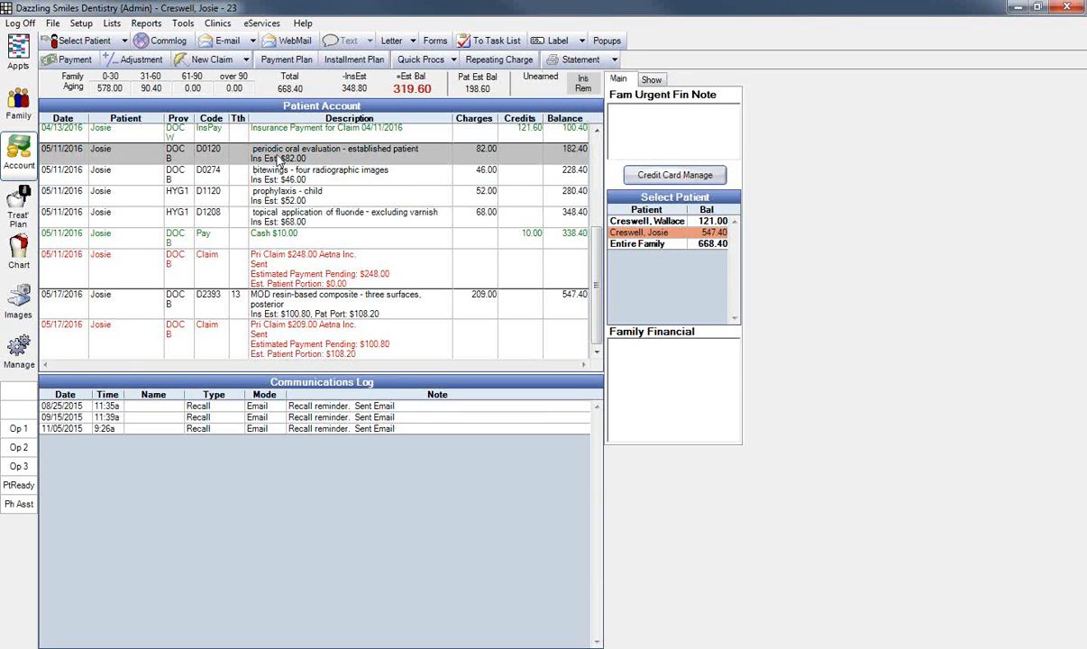
left_click_drag(279, 158, 265, 207)
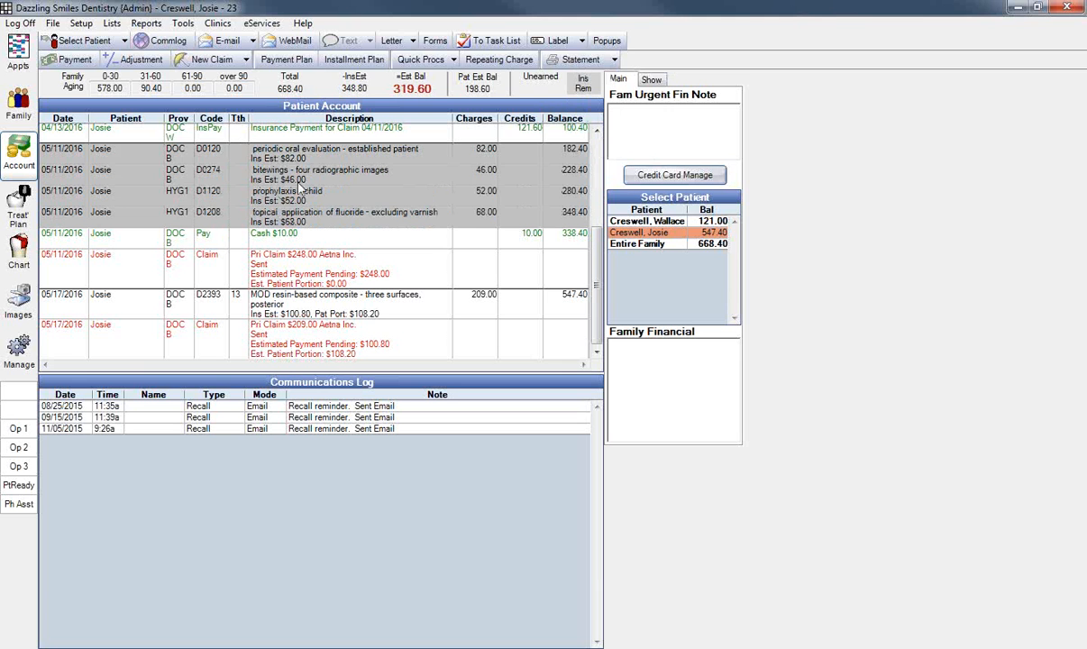
left_click(581, 60)
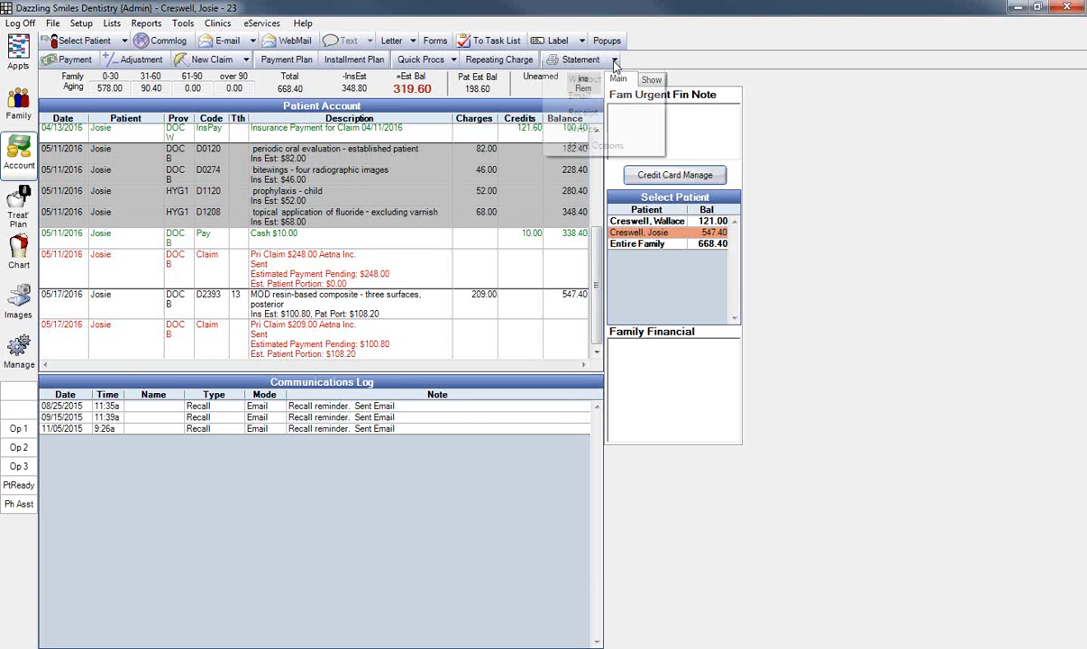
left_click(598, 131)
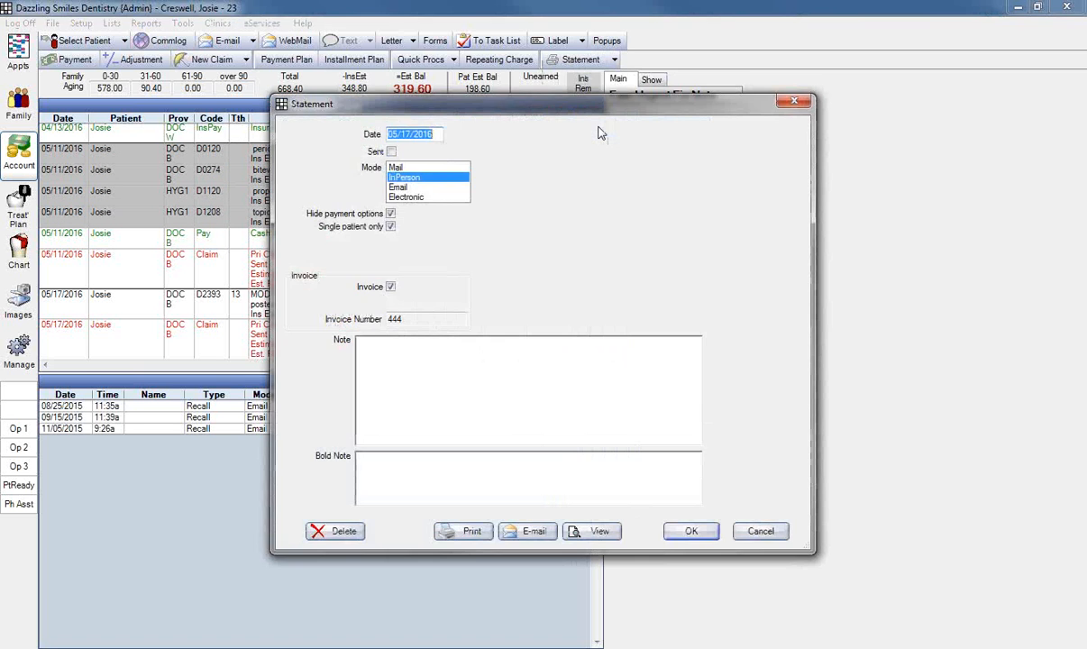
Preview the invoice for the selected procedures and cancel it
left_click(596, 532)
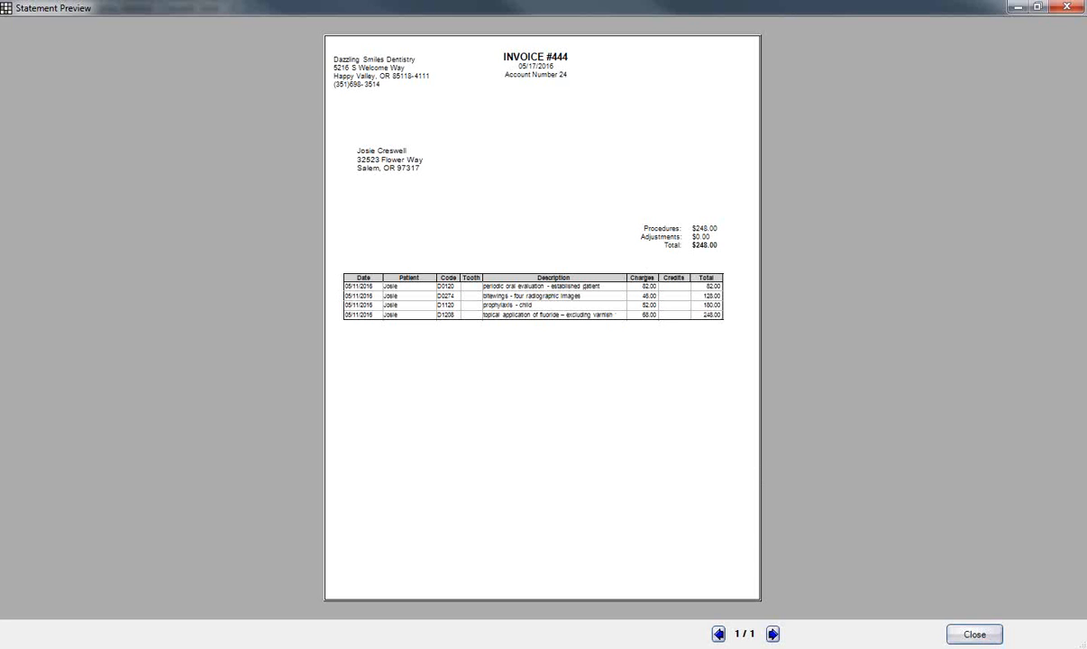
left_click(974, 633)
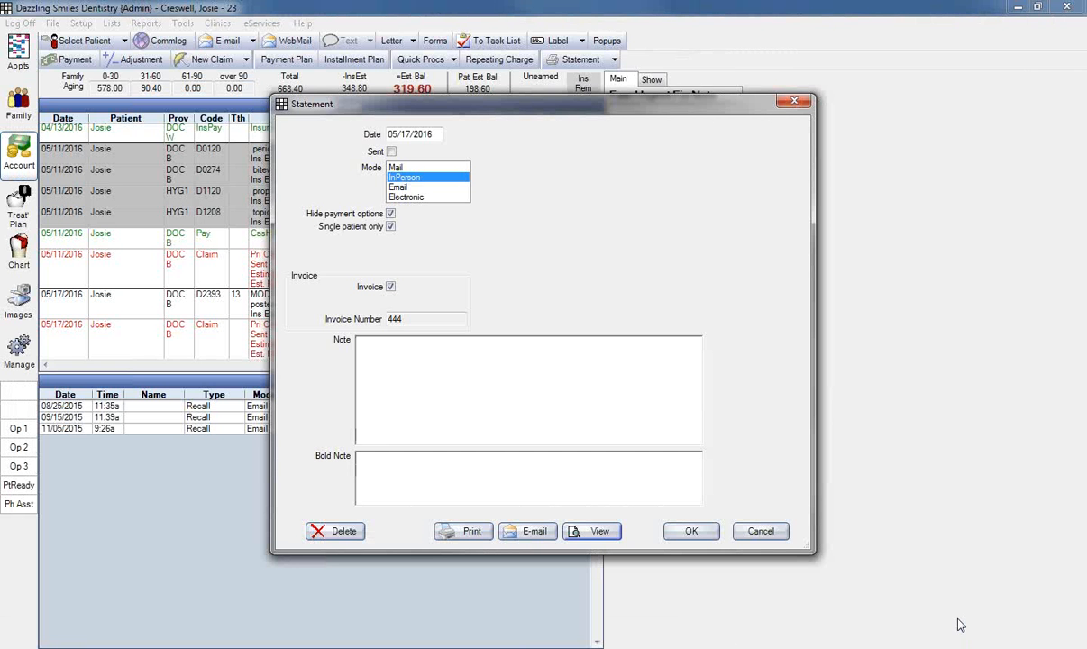
left_click(761, 531)
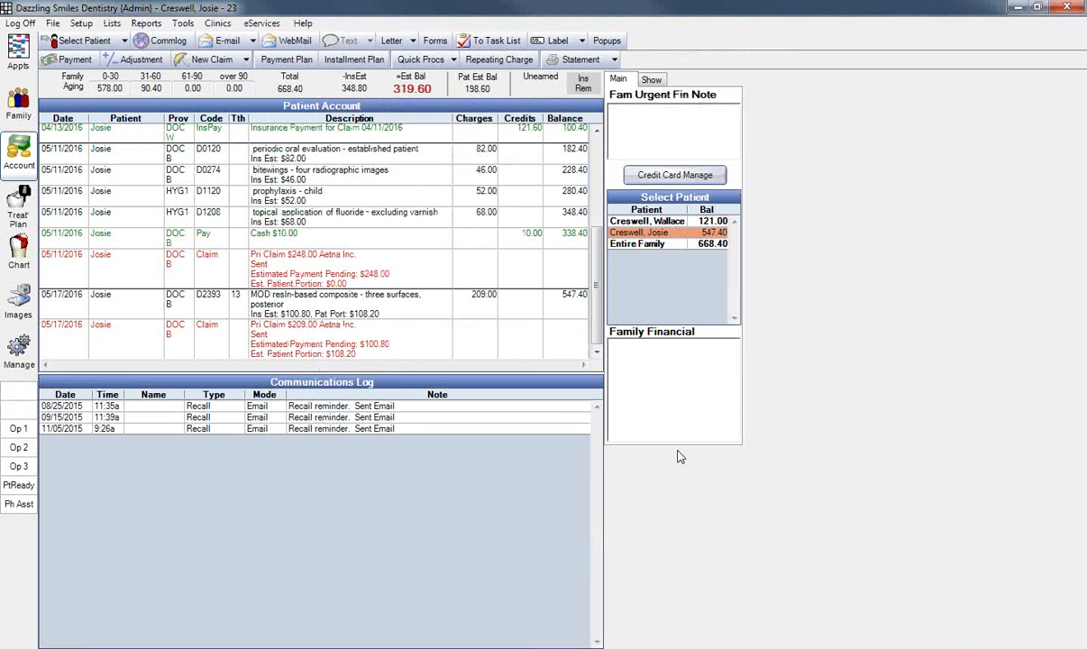
Start a statement with more options for the patient's account and preview it with the default settings
left_click(615, 61)
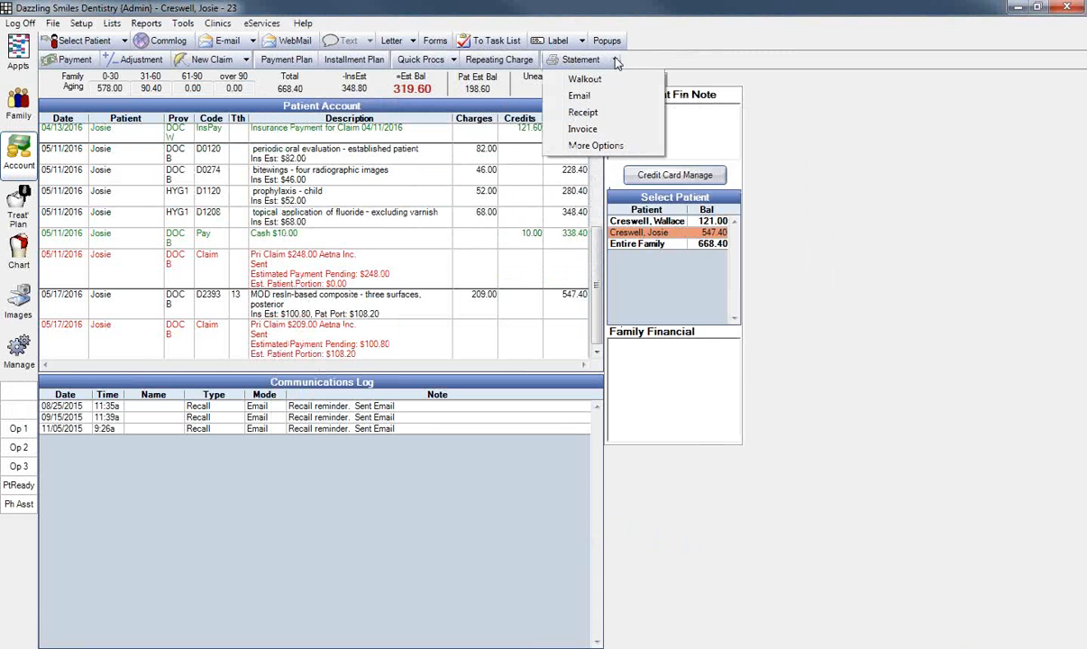
left_click(597, 146)
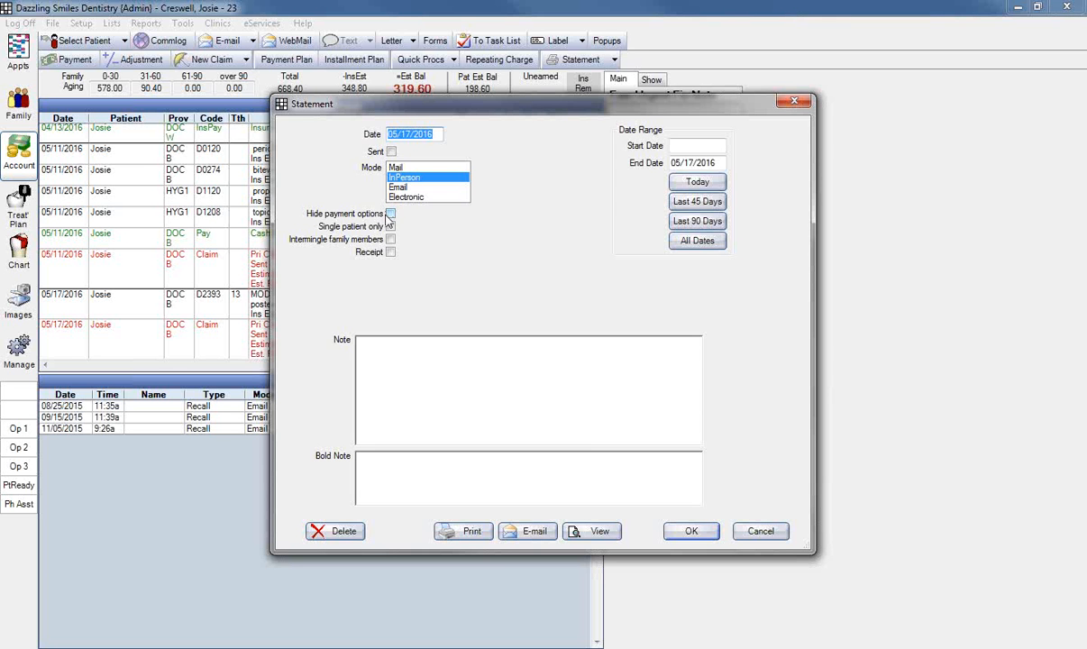
left_click(595, 532)
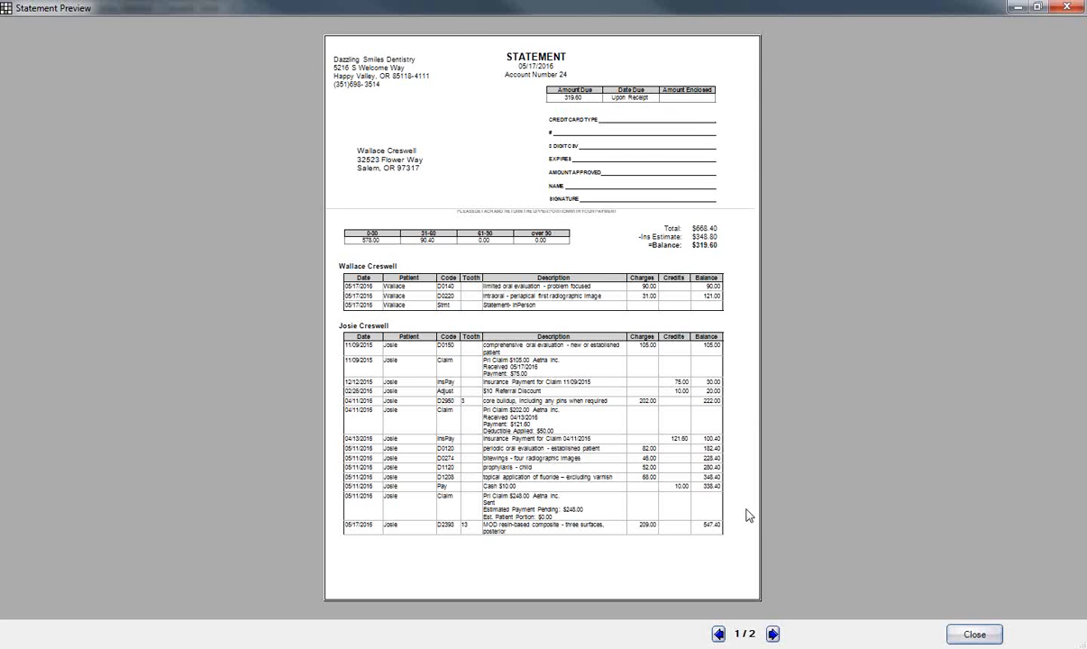
left_click(966, 636)
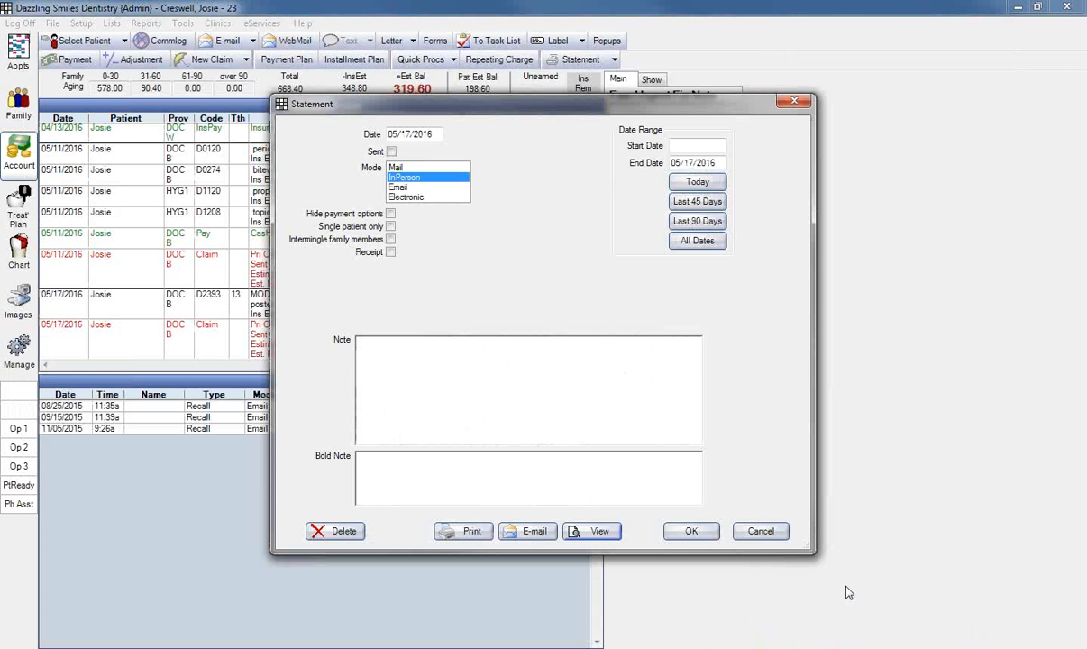
Enable Hide payment options for the statement and preview it
left_click(390, 213)
left_click(590, 531)
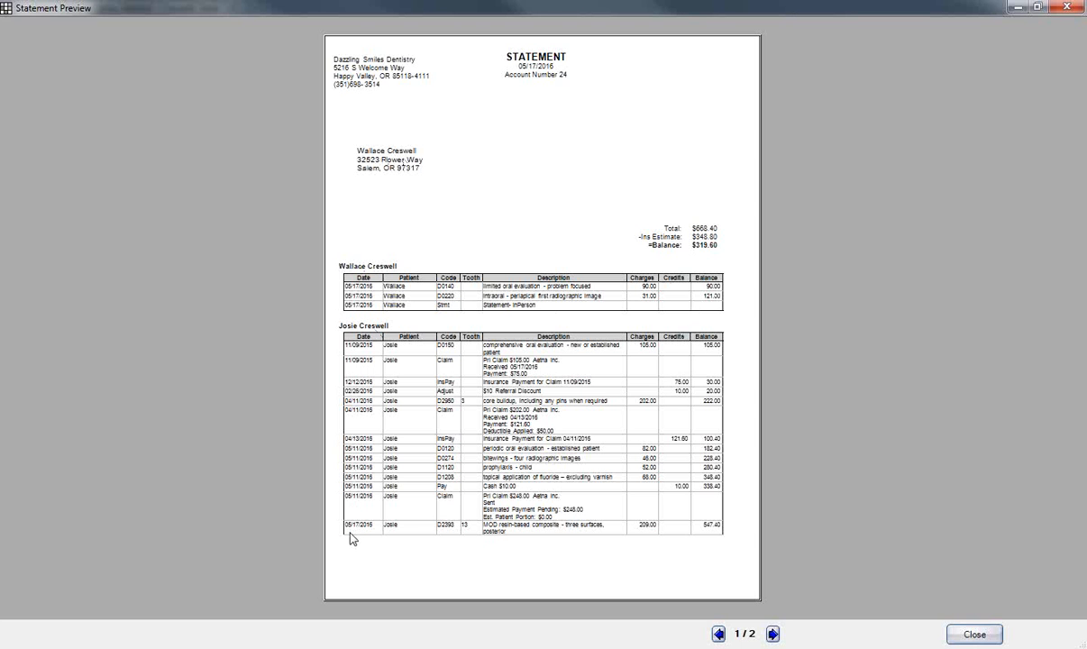
left_click(977, 635)
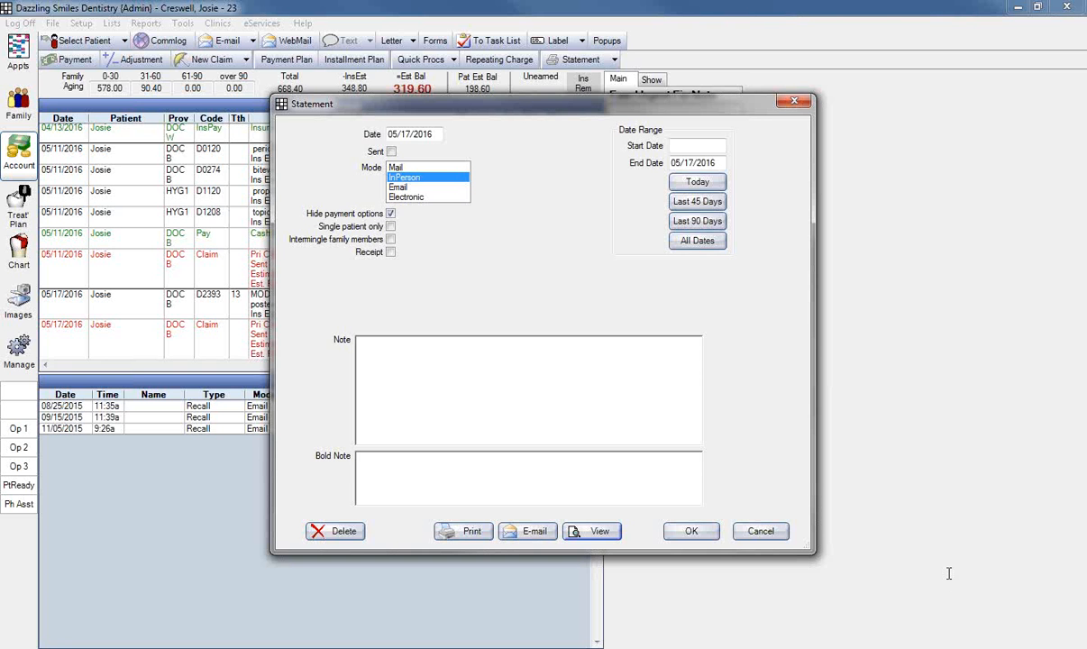
Disable Hide payment options, restrict the statement to Single patient only, and preview it
left_click(390, 214)
left_click(390, 227)
left_click(596, 531)
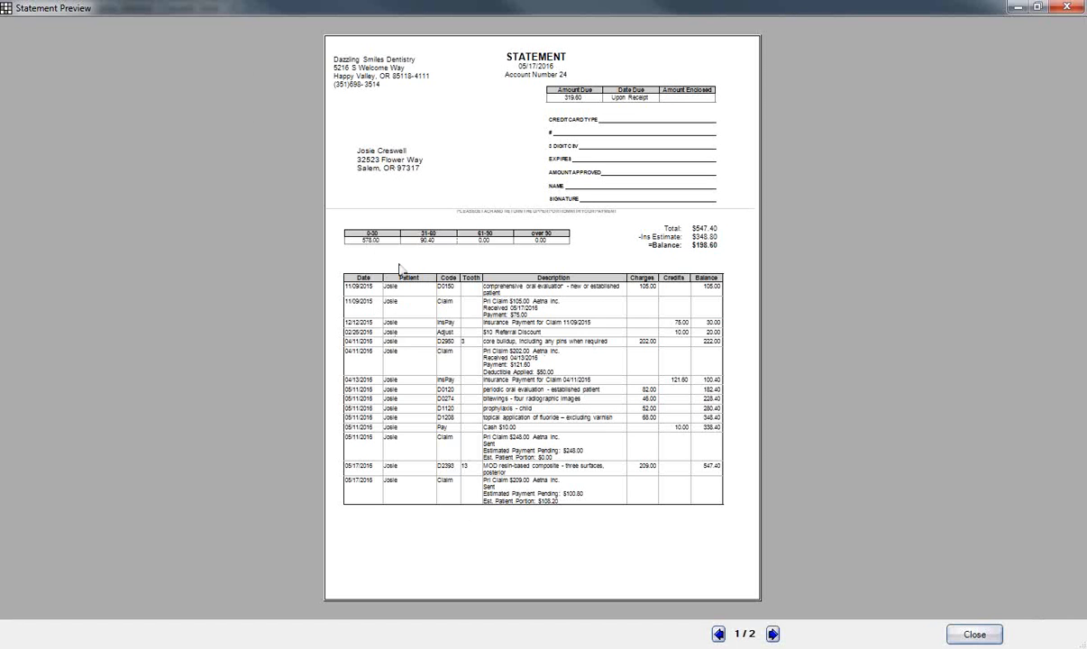
left_click(974, 635)
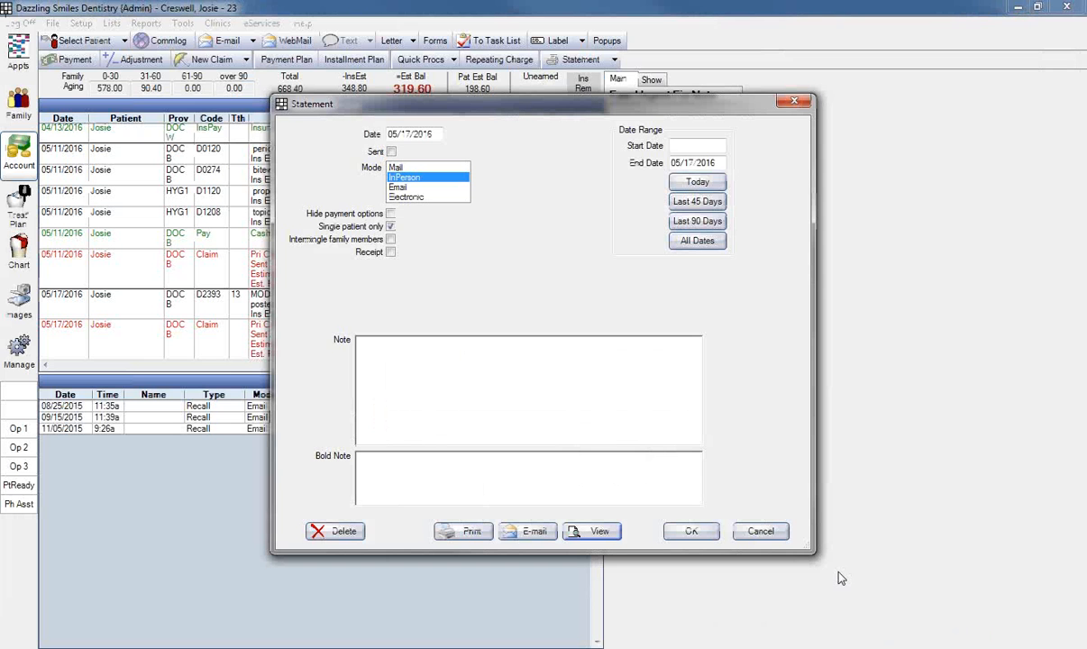
Replace the Single patient only option with Intermingle family members and preview the statement
left_click(390, 227)
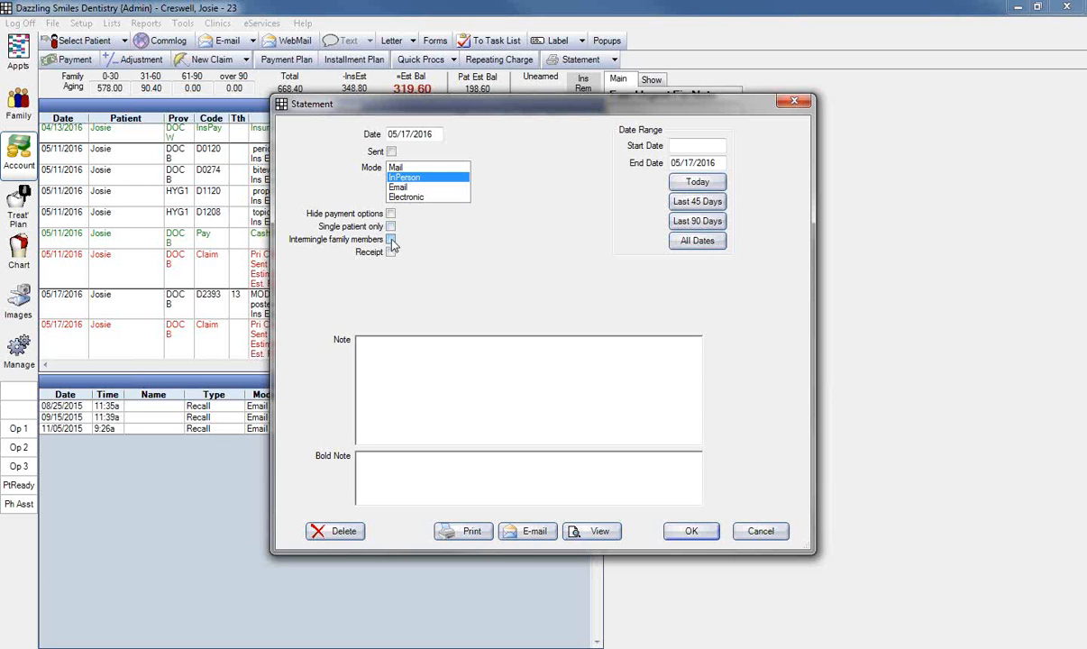
left_click(391, 241)
left_click(594, 531)
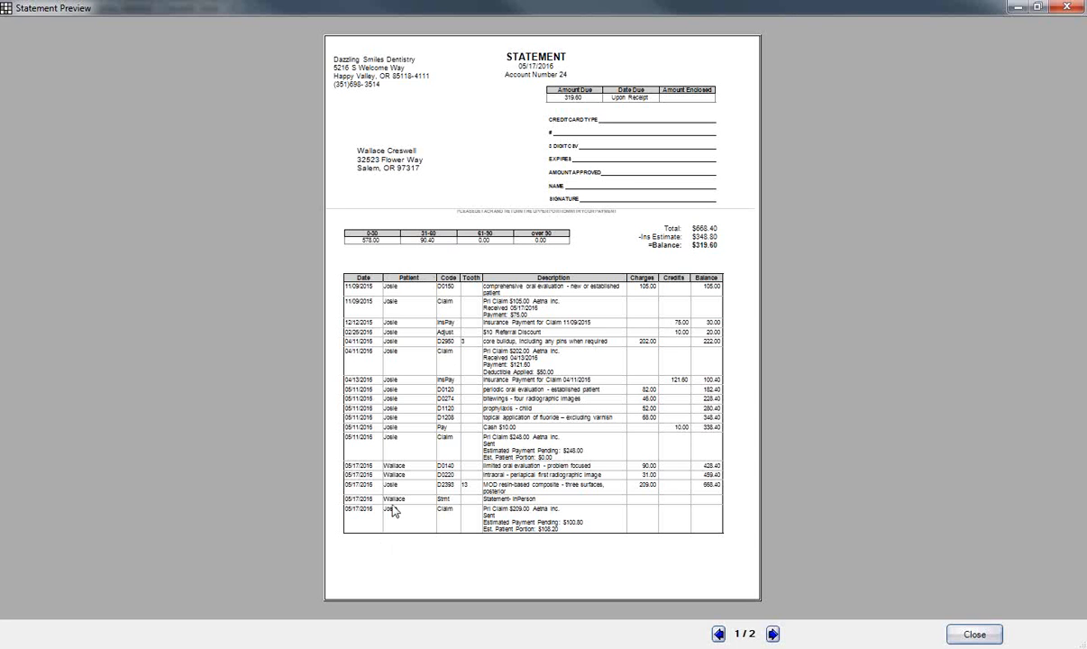
left_click(974, 635)
Replace the Intermingle family members option with Receipt and preview the resulting receipt
left_click(391, 240)
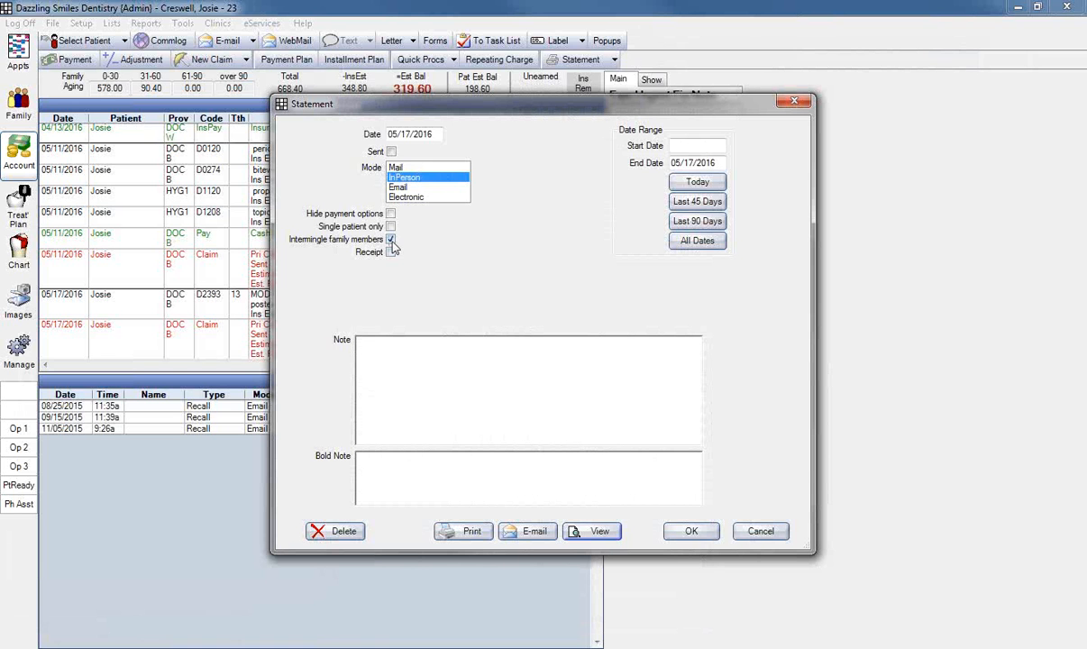
left_click(391, 240)
left_click(391, 252)
left_click(586, 532)
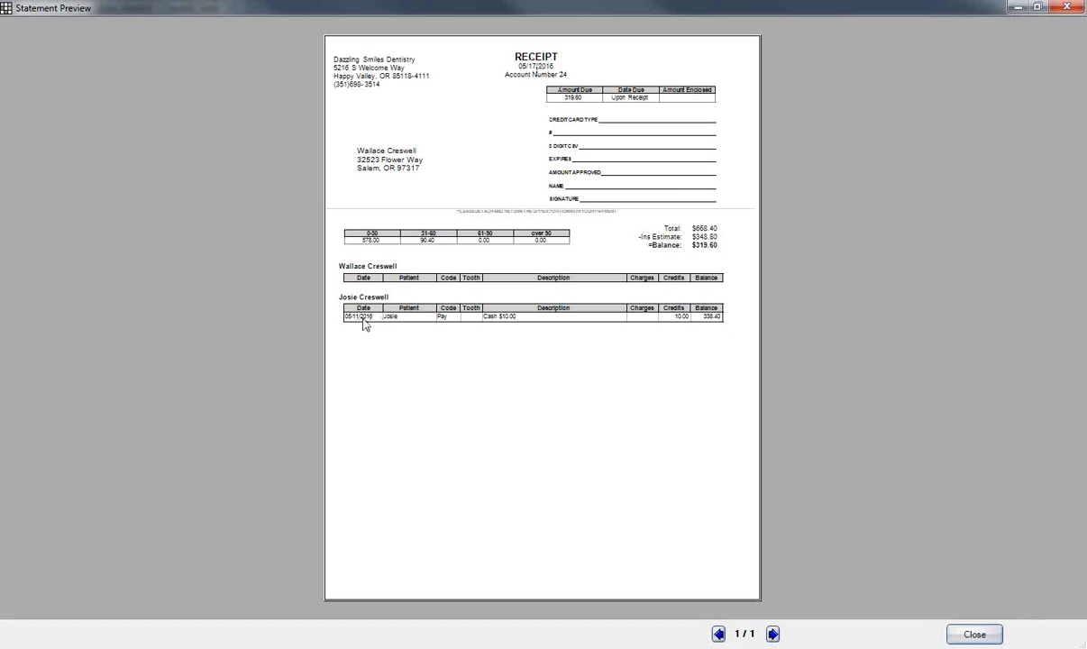
left_click(974, 637)
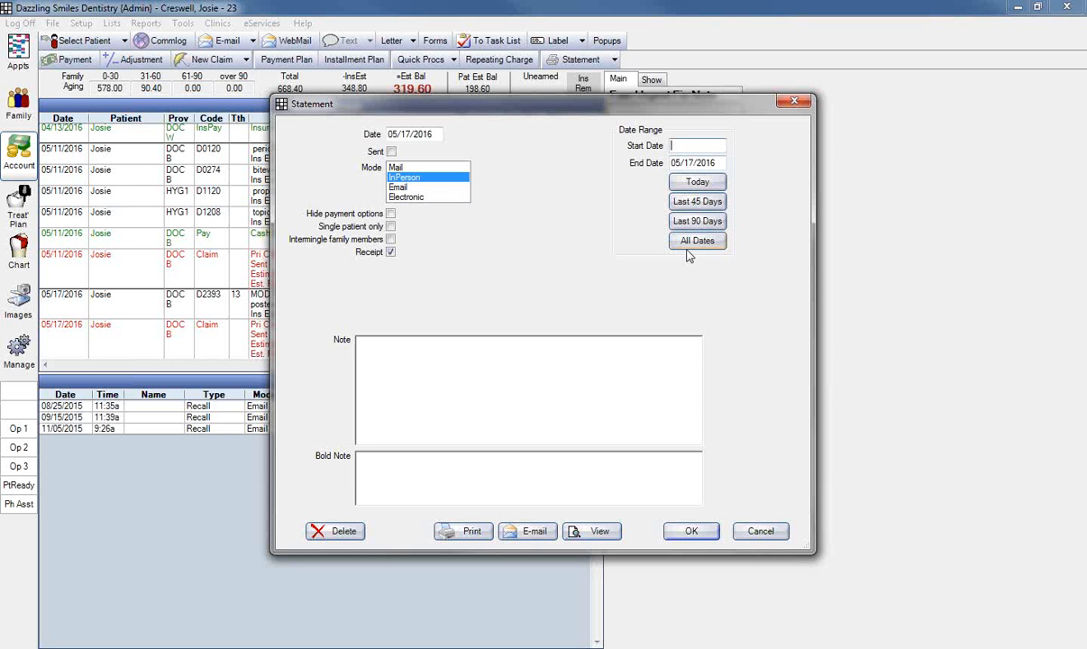
Limit the receipt's date range to today, 05/17/2016, and preview it
left_click(692, 184)
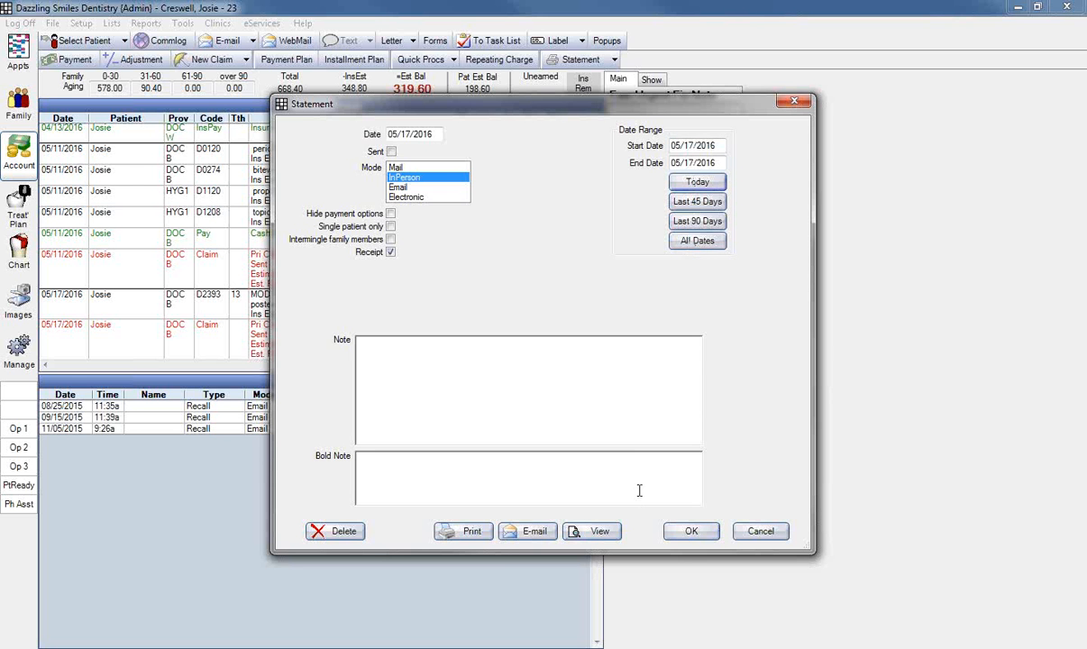
left_click(577, 532)
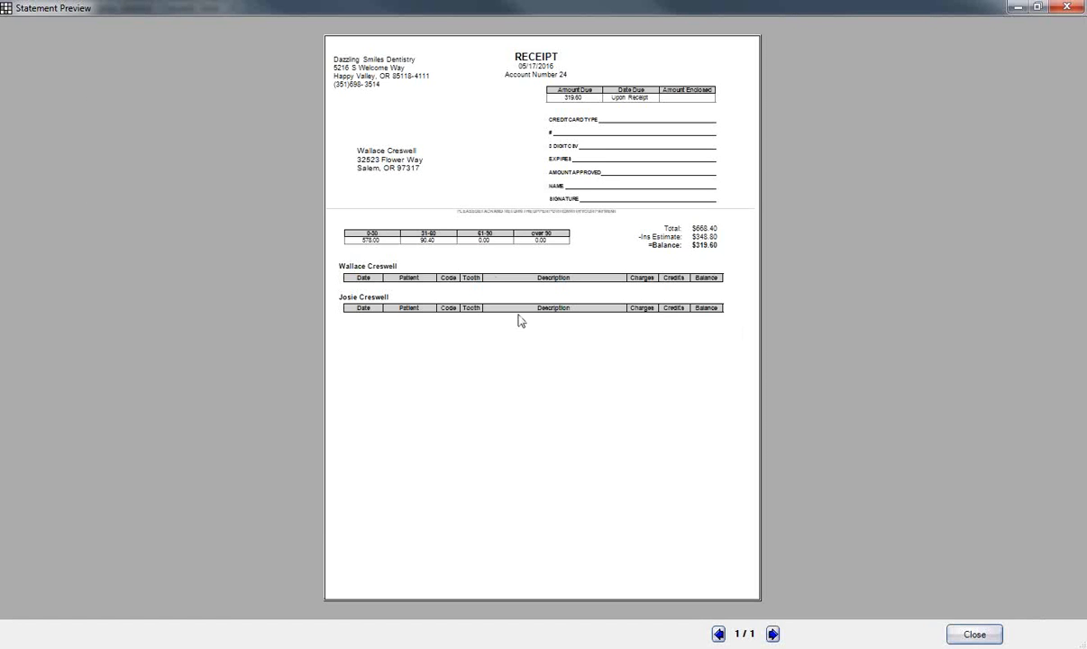
left_click(970, 634)
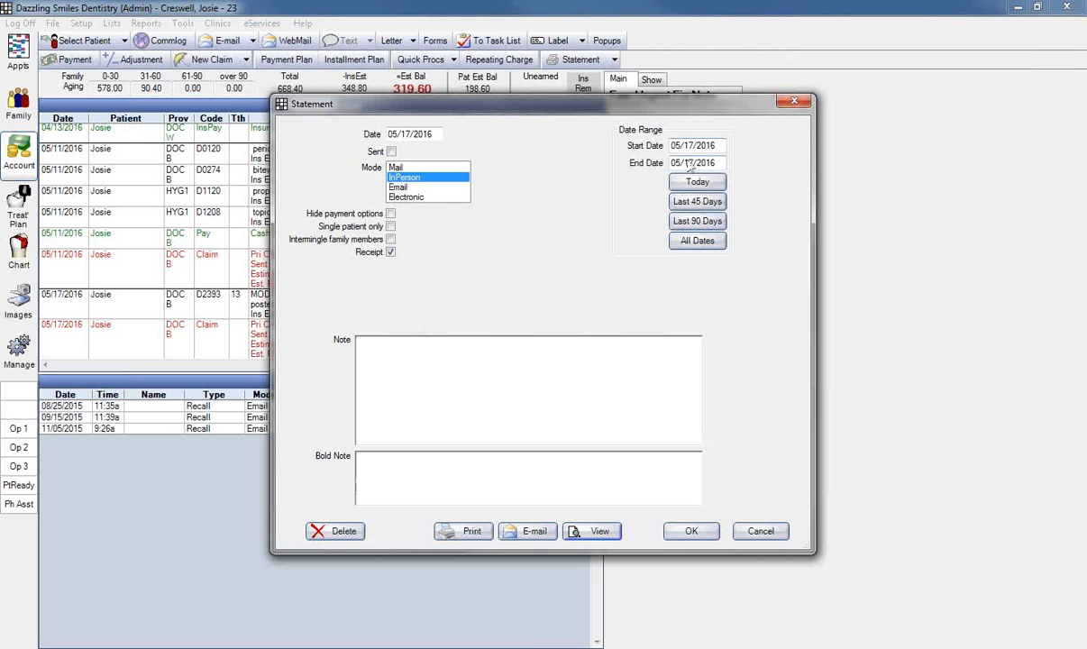
Set the receipt's date range to the last 45 days, starting 04/02/2016, and preview it
left_click(696, 201)
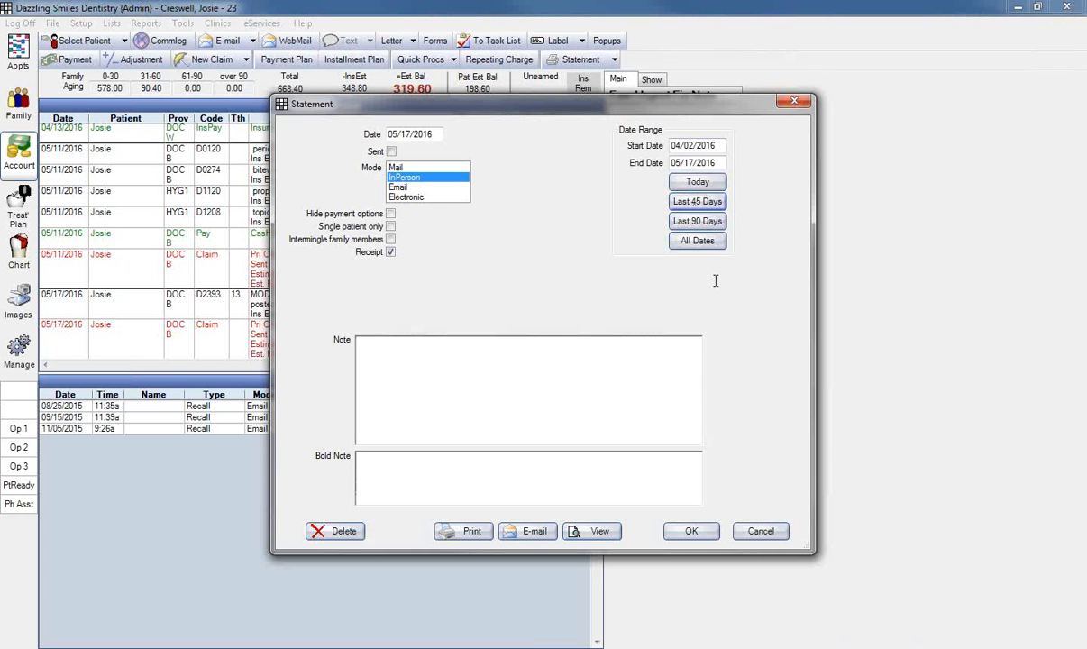
left_click(600, 531)
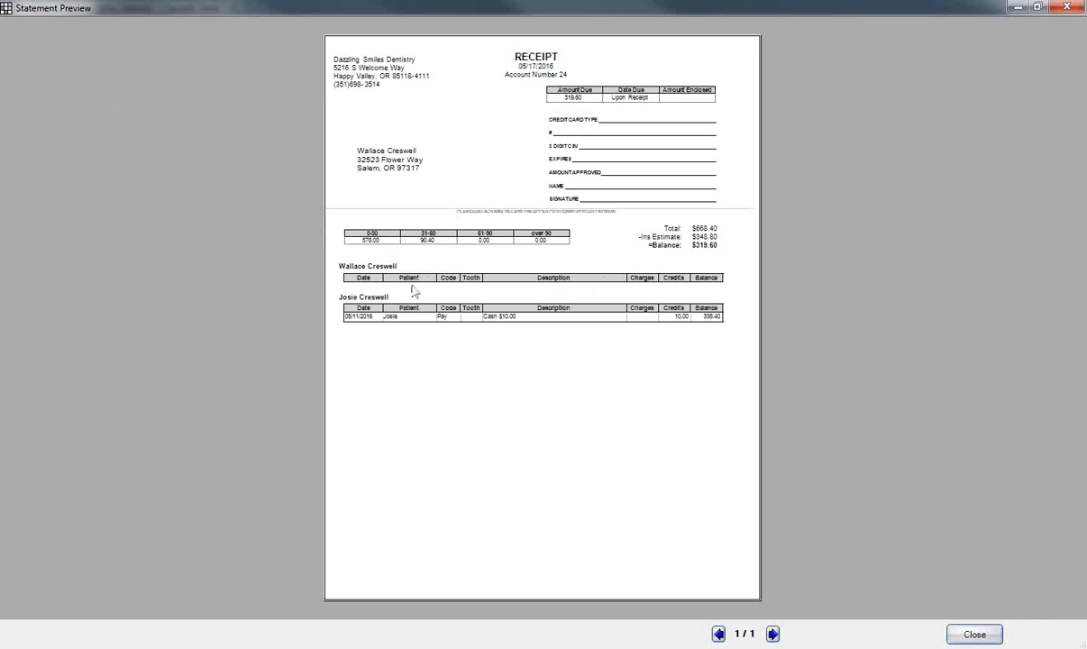
left_click(972, 632)
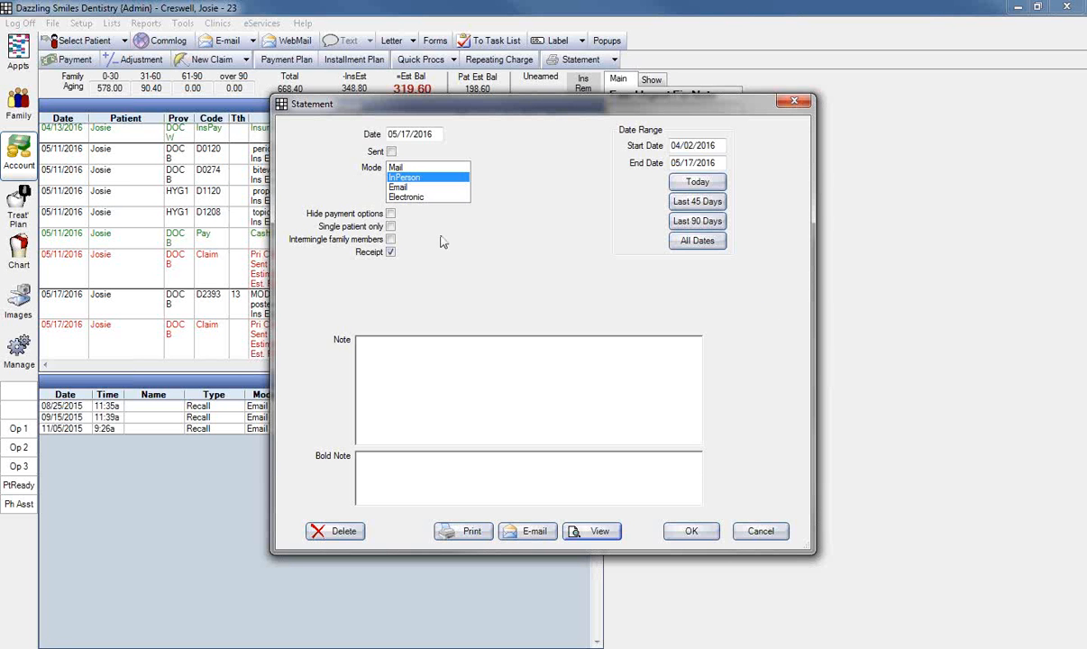
Limit the date range to today and preview the document as a regular statement with Receipt disabled
left_click(696, 181)
left_click(582, 536)
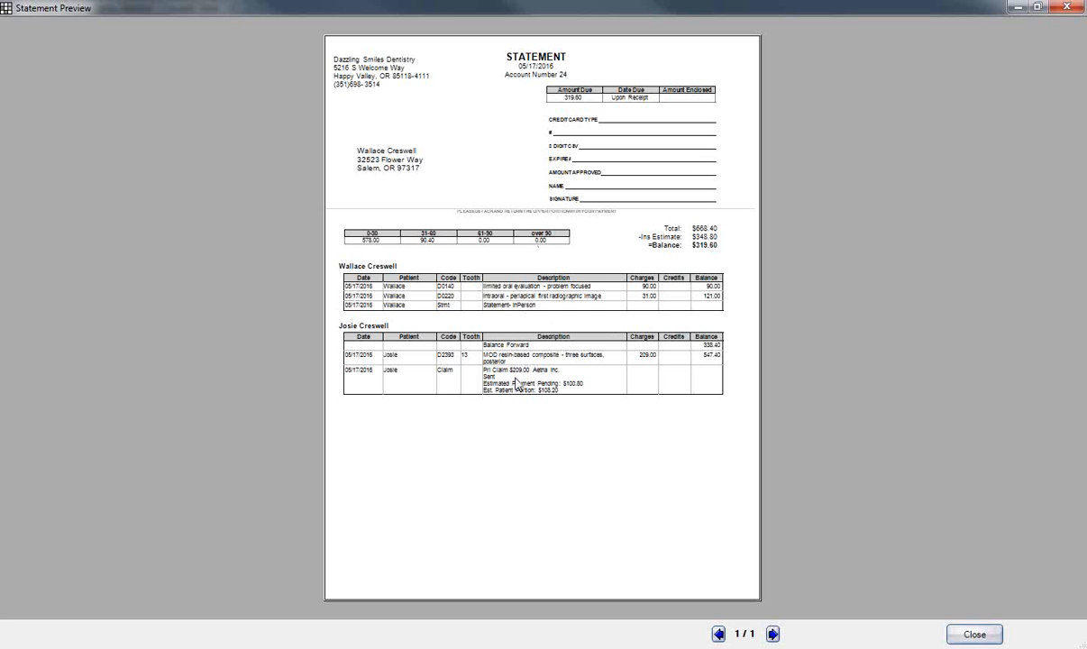
Close the statement preview and clear the start date of the statement's date range
left_click(971, 634)
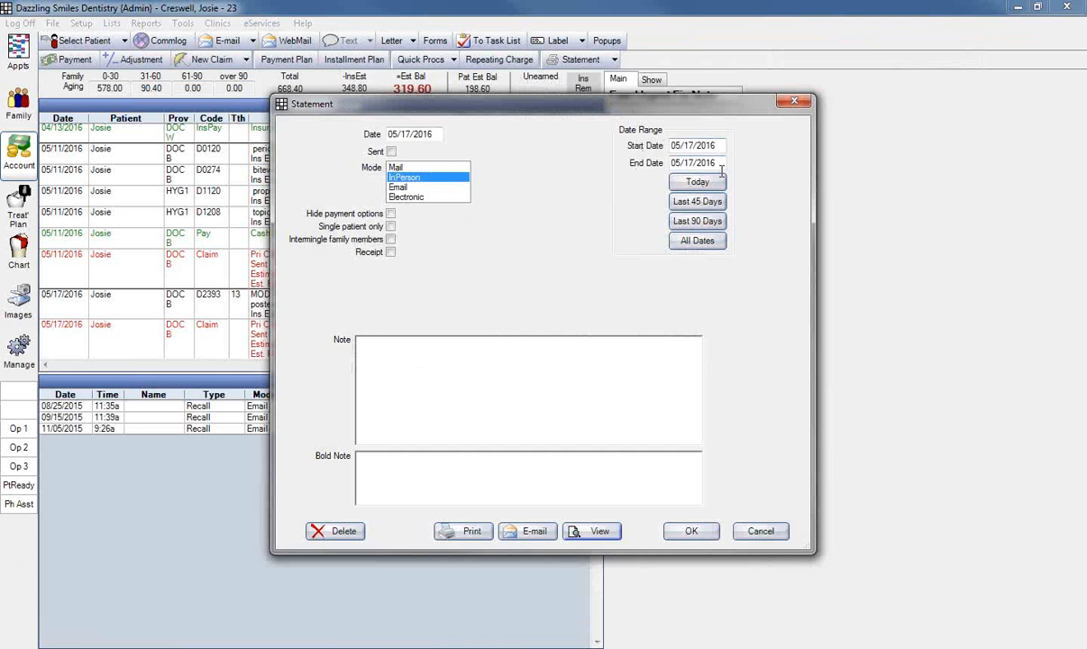
left_click_drag(718, 145, 610, 143)
key("BackSpace")
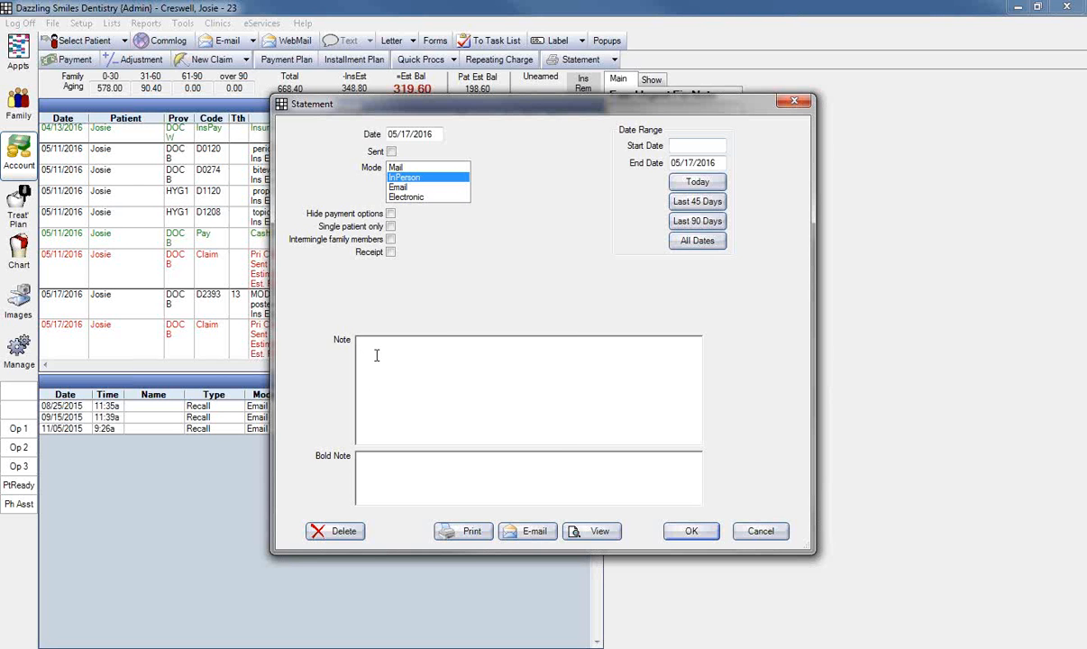
Add the note "Regular Notes" and the bold note "Bold Notes" to the statement
type("Regulatr")
key("BackSpace")
key("BackSpace")
type("r Notes")
left_click(415, 461)
type("Bold Notes")
Preview both pages of the statement with its notes, and delete the statement
left_click(598, 531)
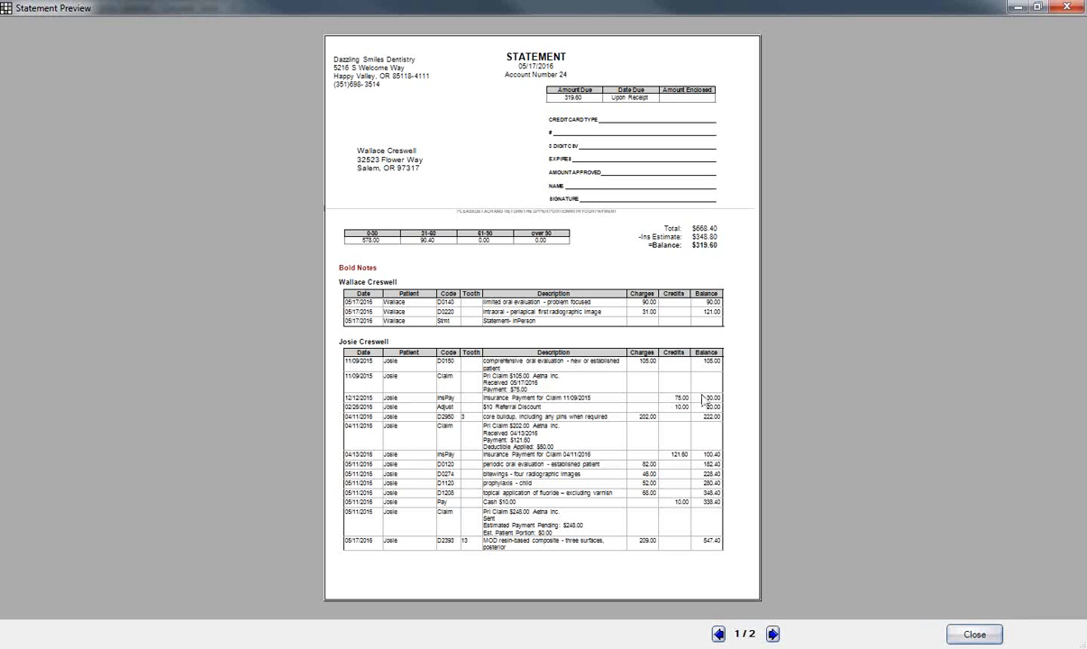
left_click(774, 635)
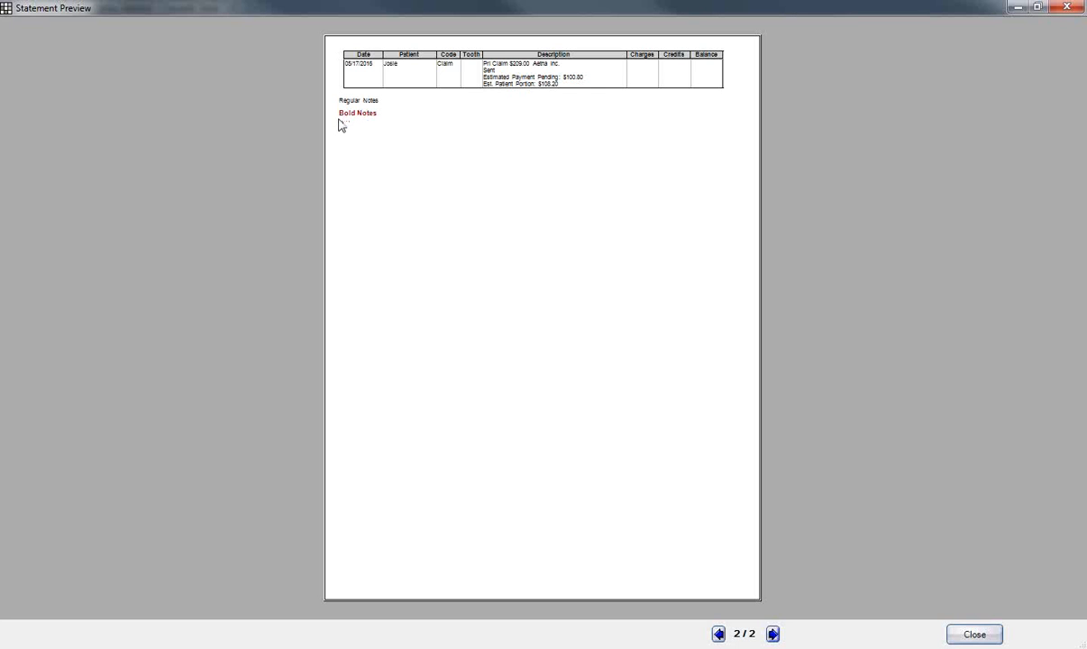
left_click(718, 633)
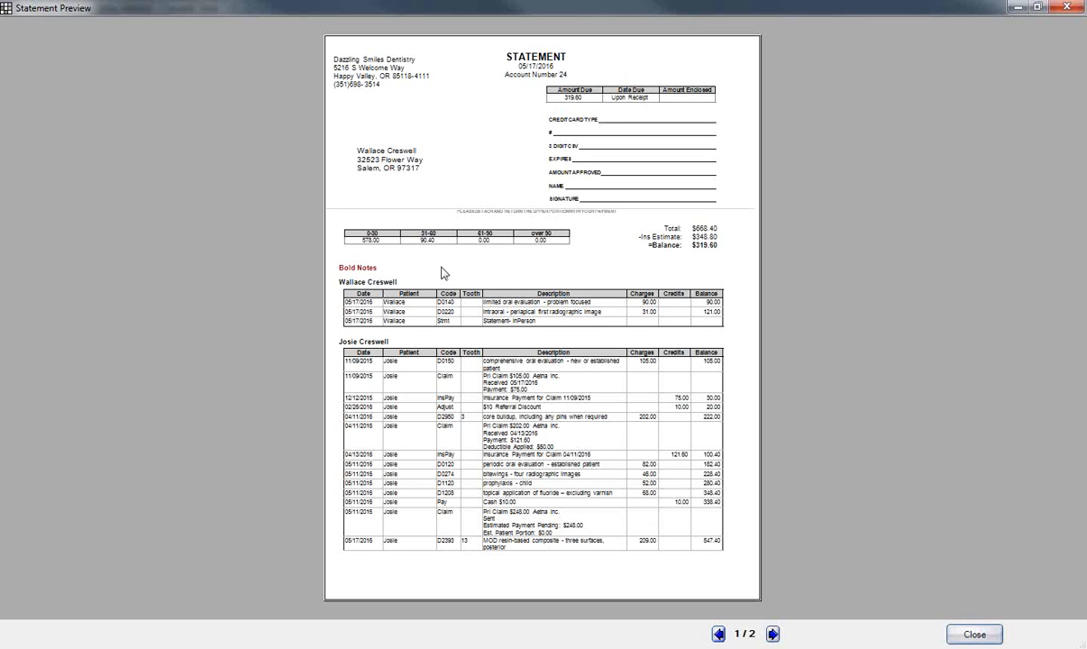
left_click(969, 633)
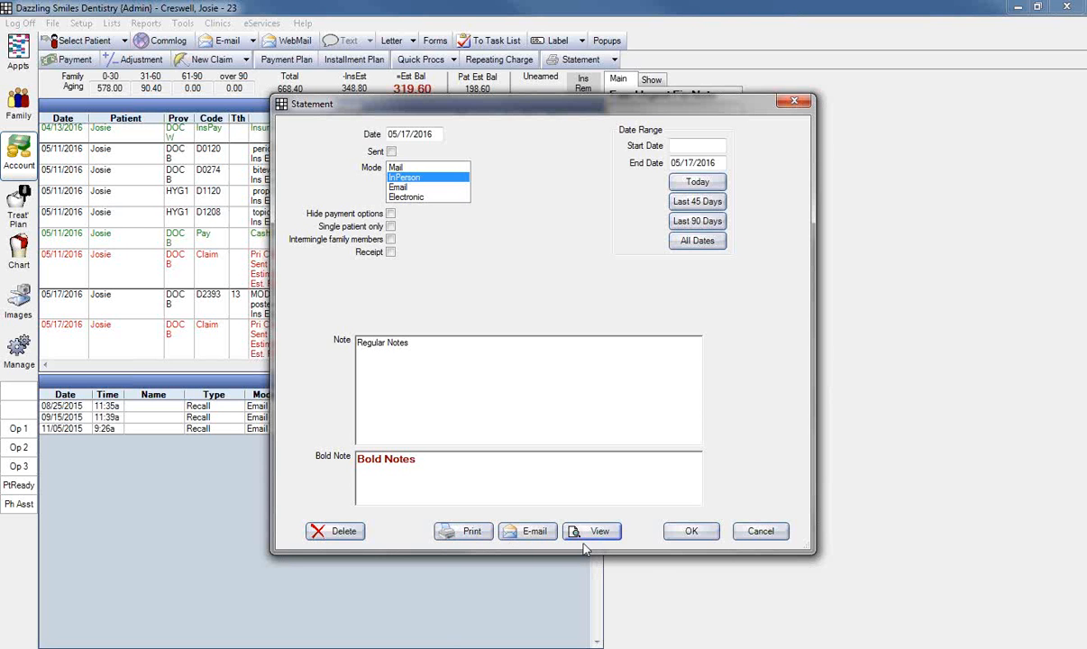
left_click(336, 534)
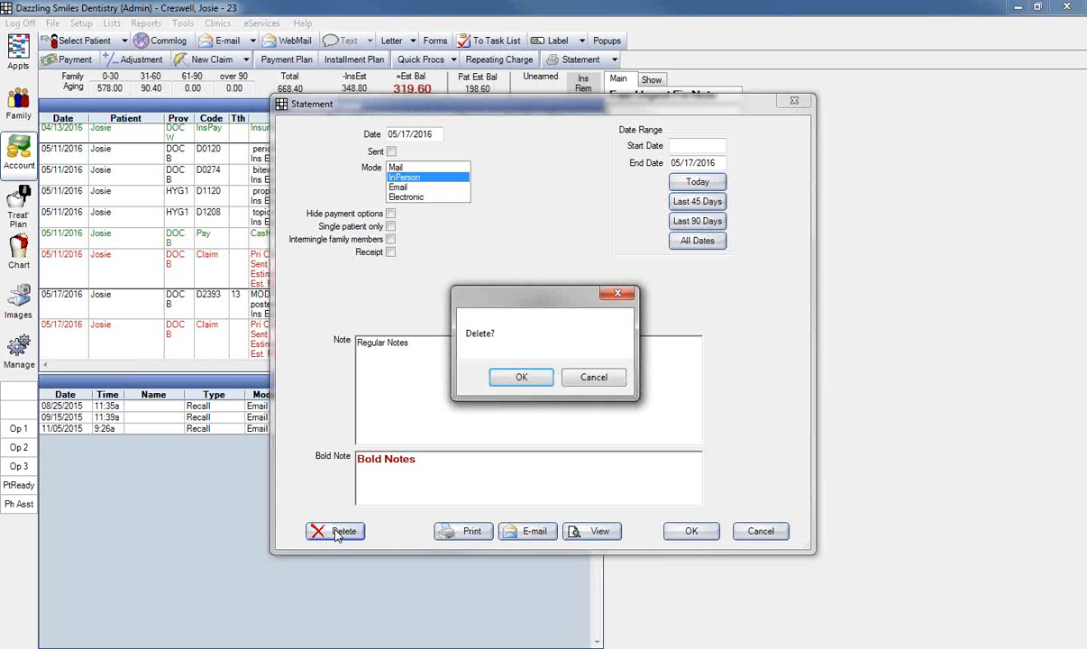
left_click(521, 379)
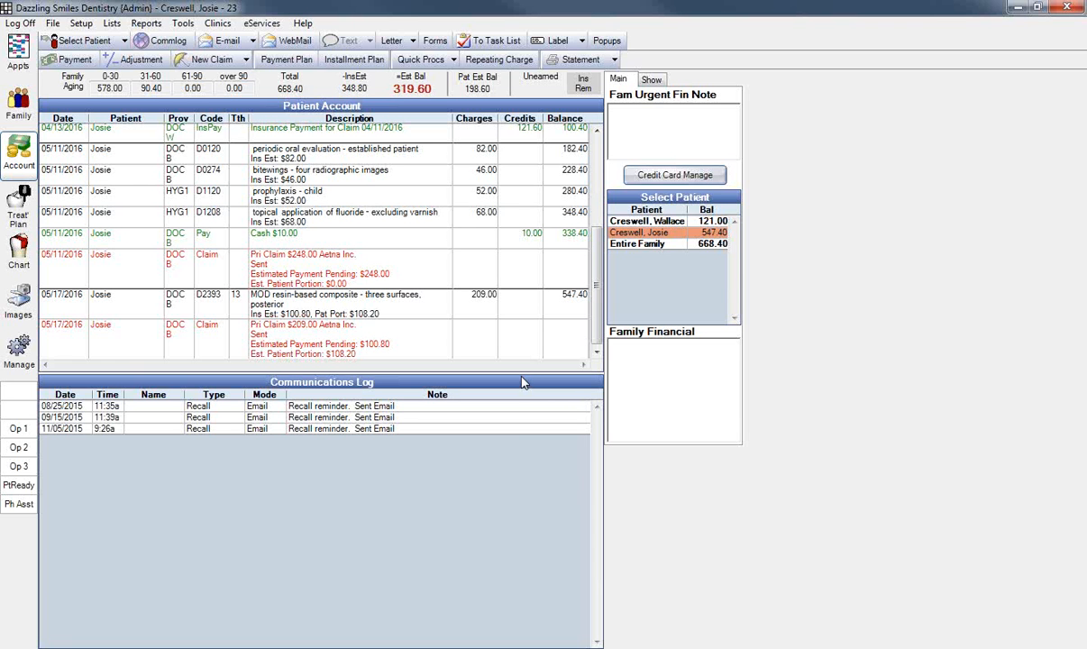
Open the list of unsent bills for all clinics from the practice's billing tools
left_click(11, 330)
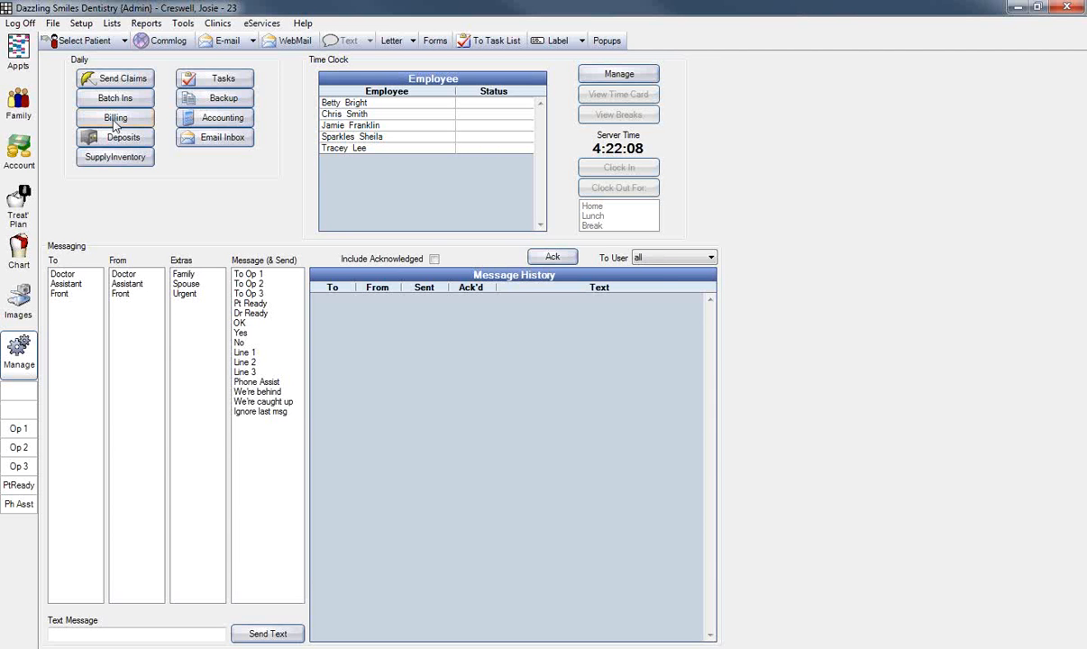
left_click(182, 22)
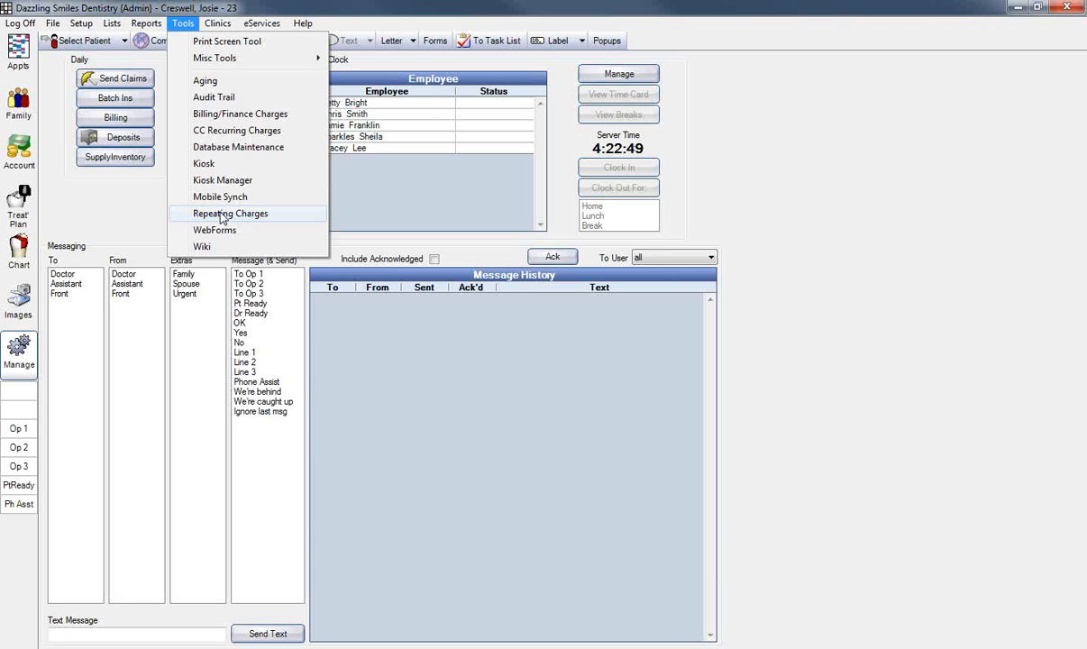
left_click(127, 196)
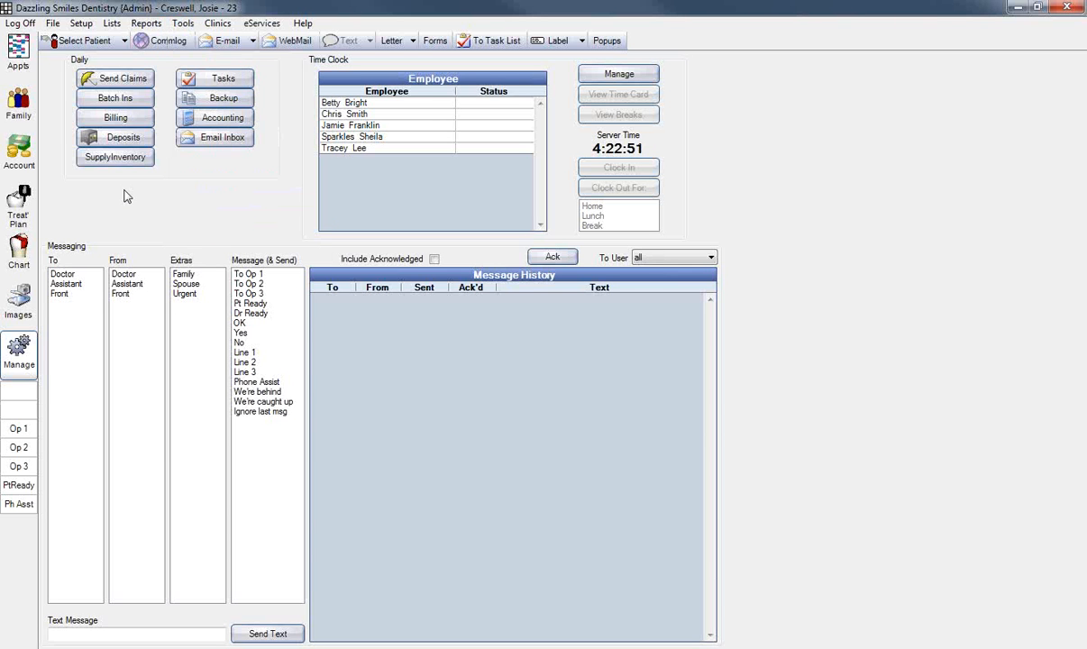
left_click(117, 118)
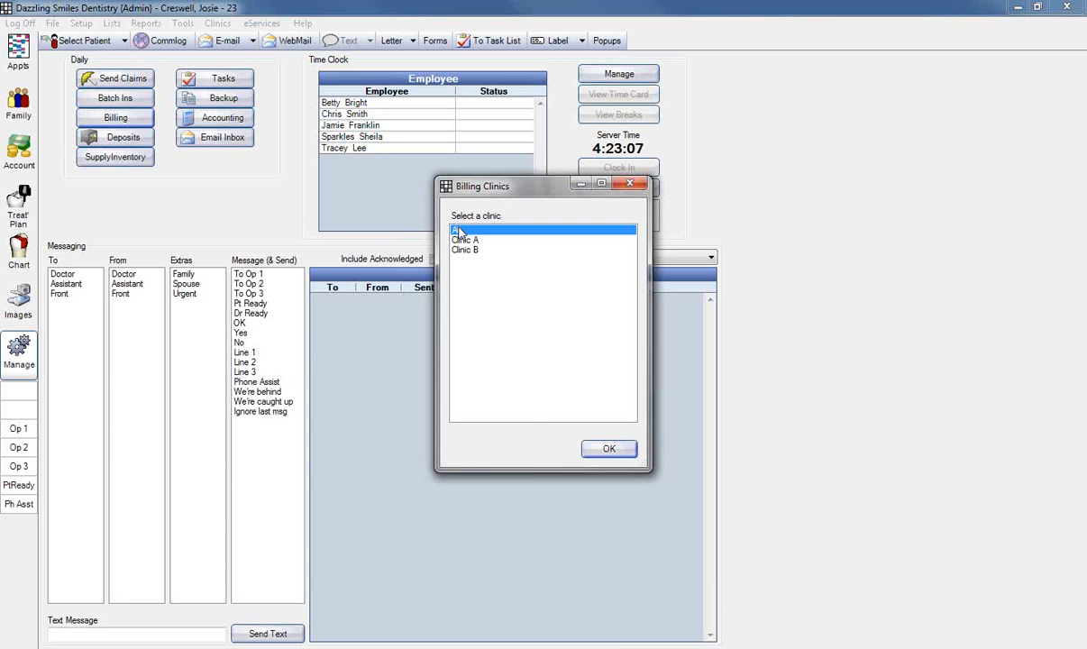
left_click(609, 450)
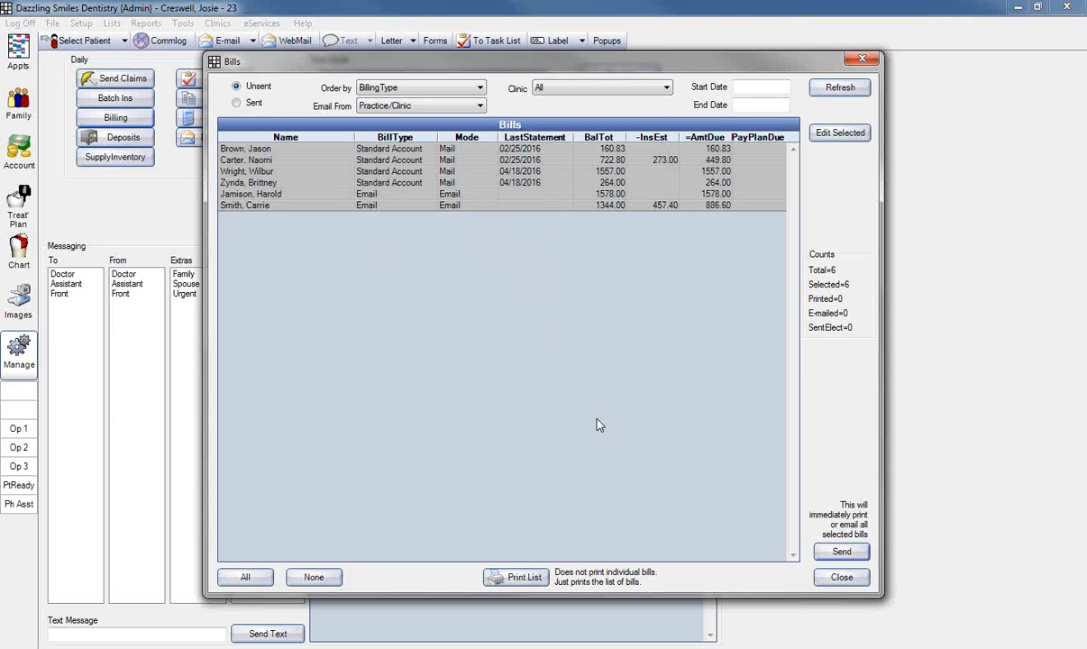
Close the Bills window and delete all unsent bills
left_click(830, 582)
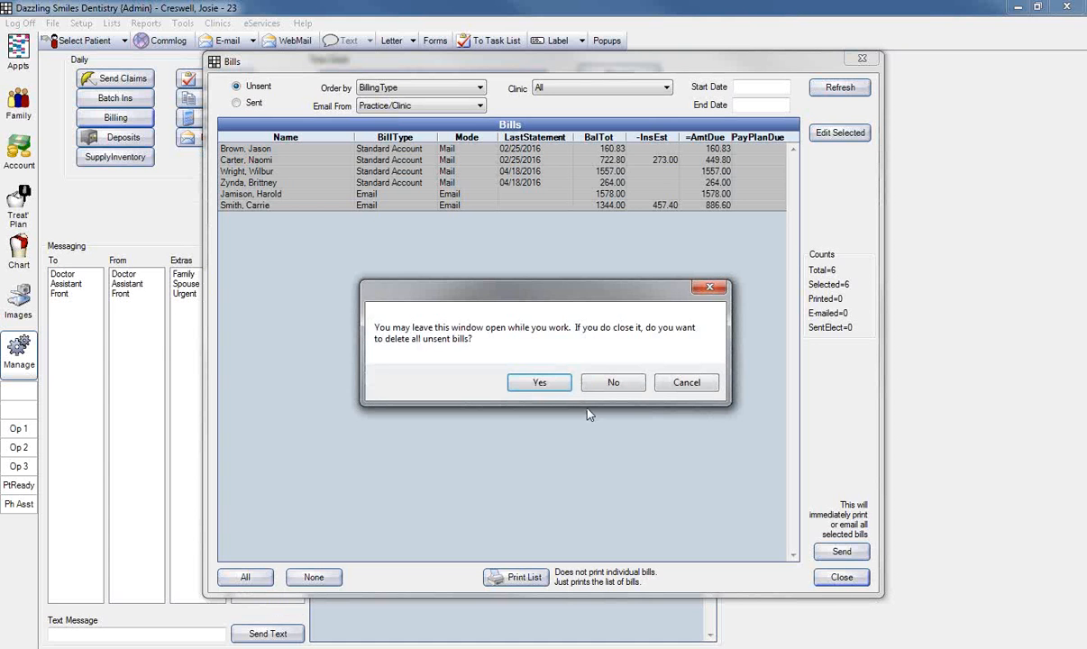
left_click(539, 382)
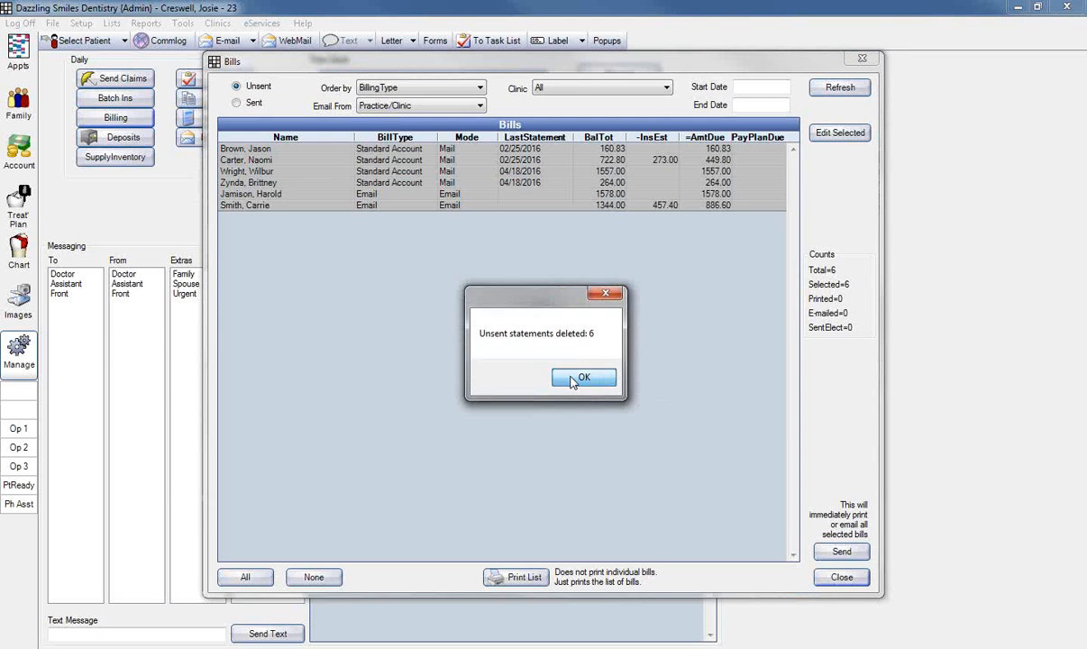
left_click(575, 379)
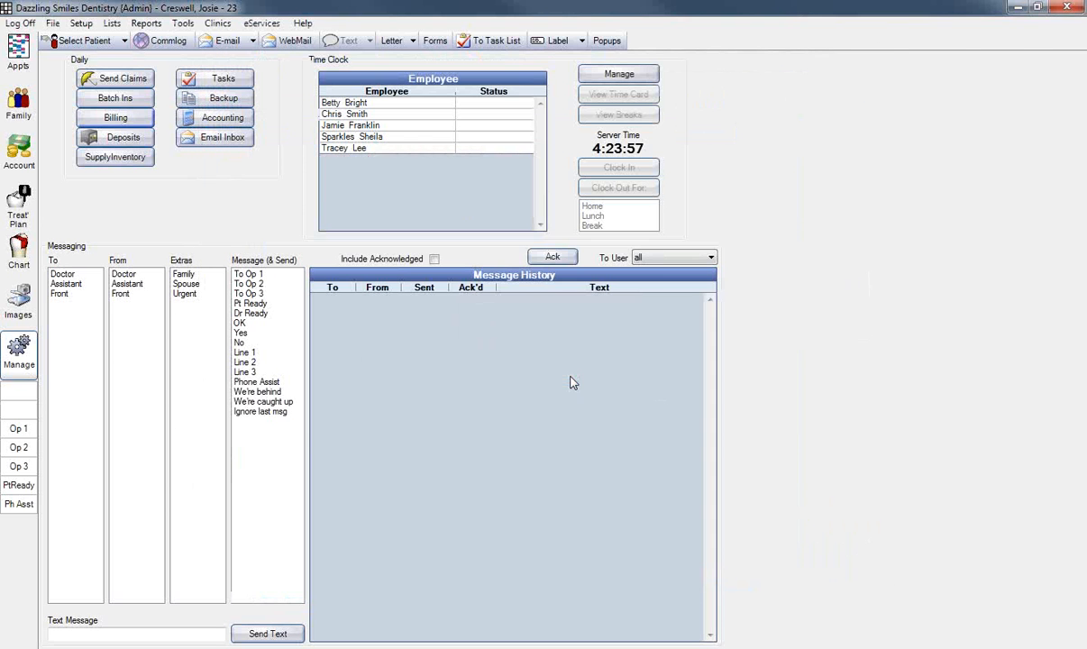
Create a new billing list that includes anyone not billed since 04/18/2016
left_click(117, 119)
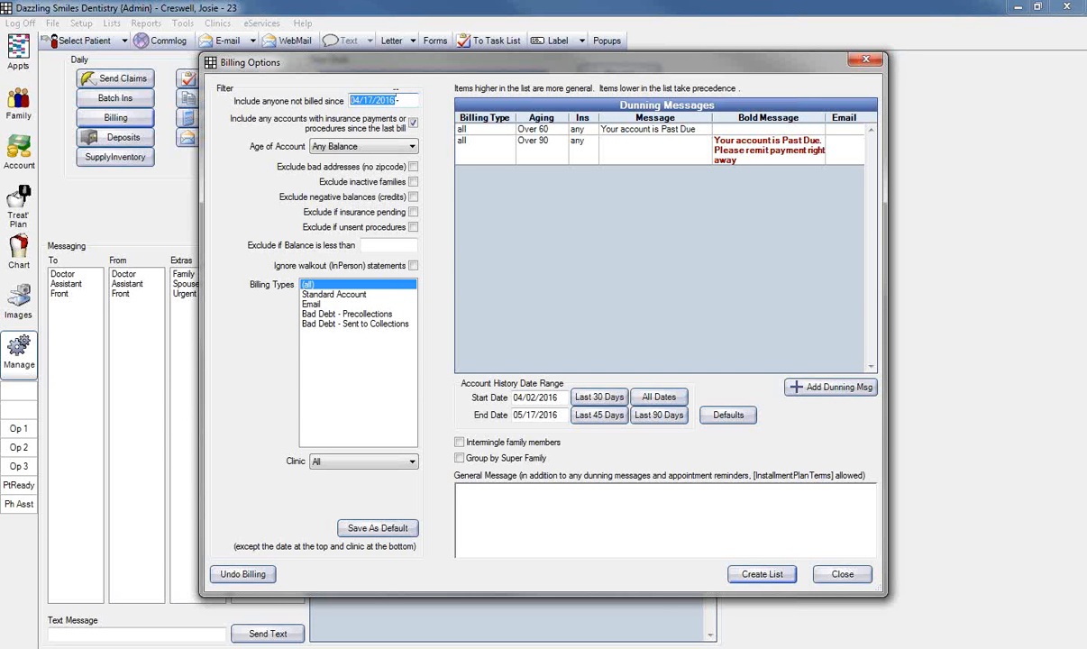
left_click(414, 101)
left_click_drag(368, 98, 373, 97)
type("8")
left_click(766, 571)
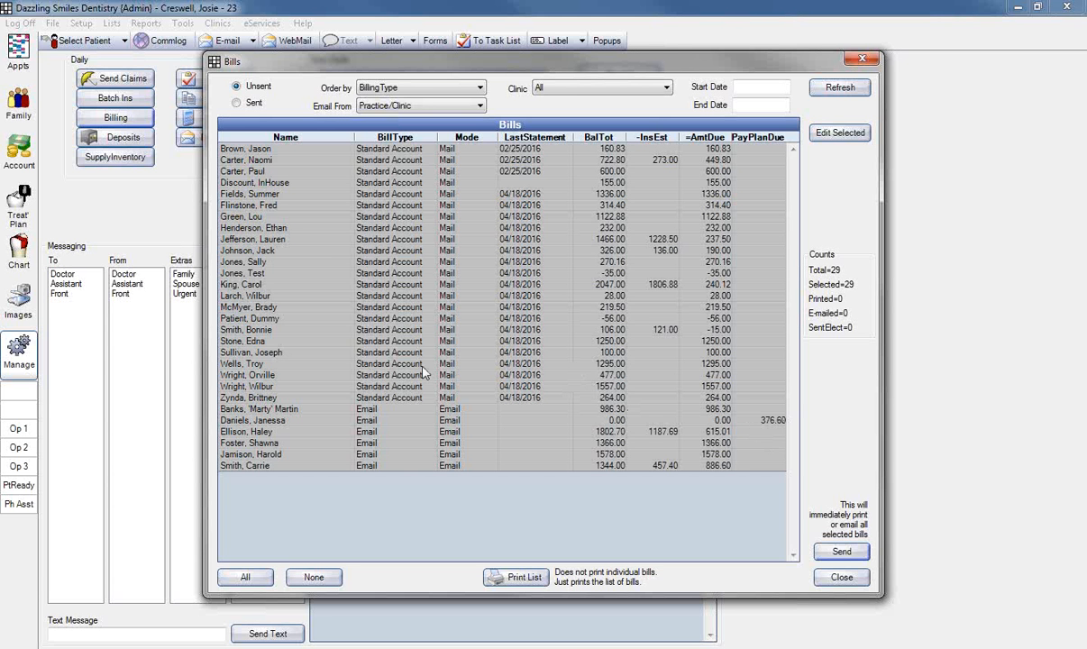
Open the first and second bills in the list one at a time to review their statement settings
left_click(319, 147)
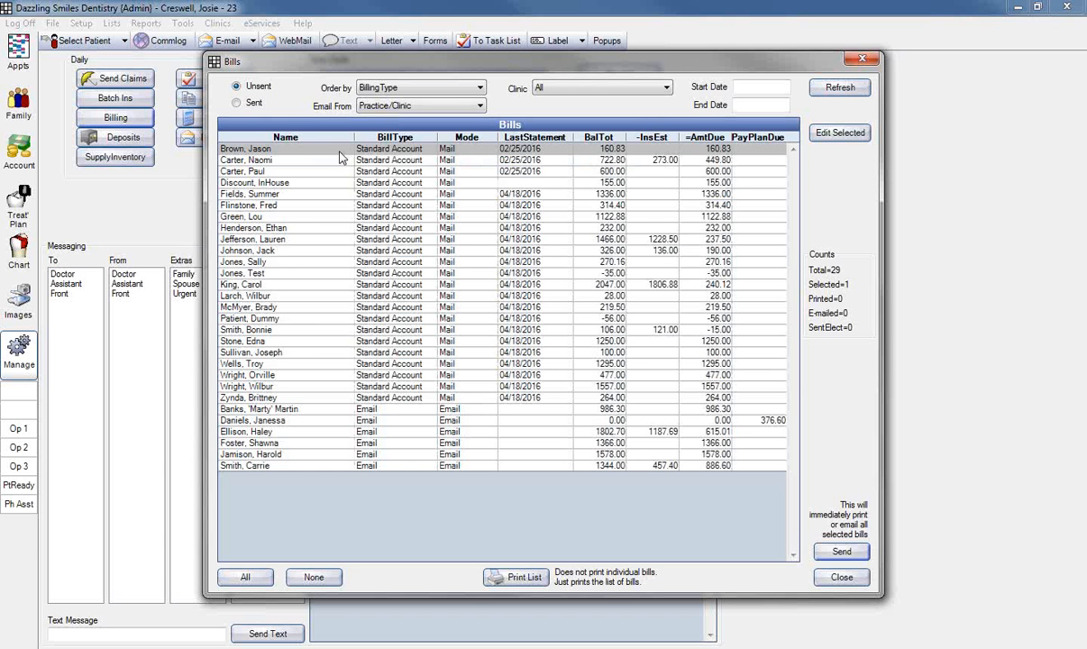
double_click(371, 151)
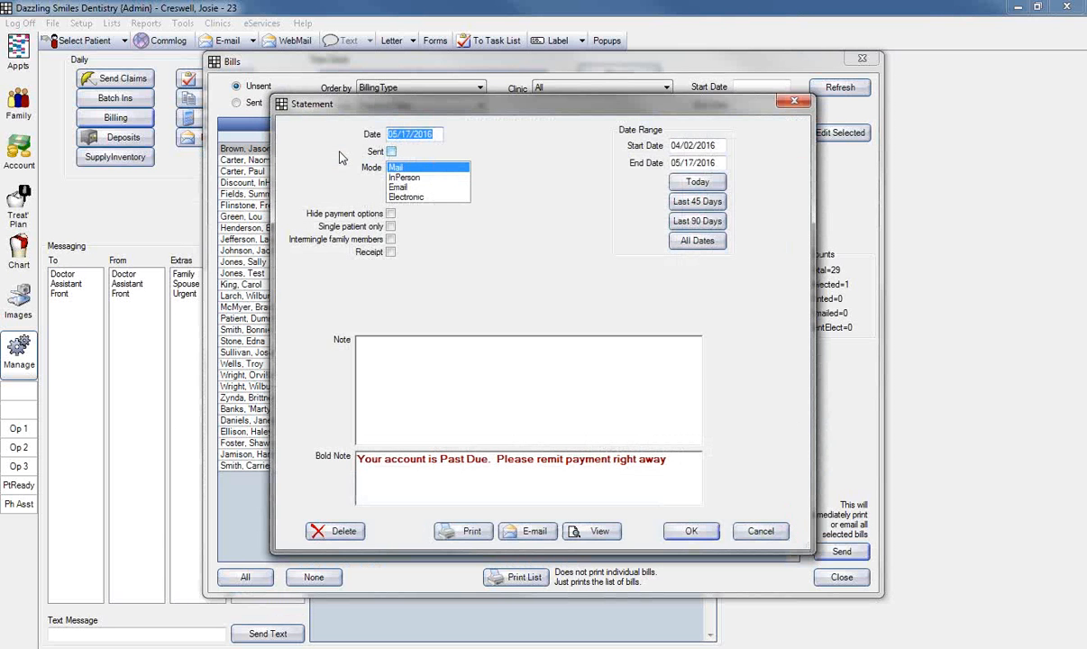
left_click(757, 531)
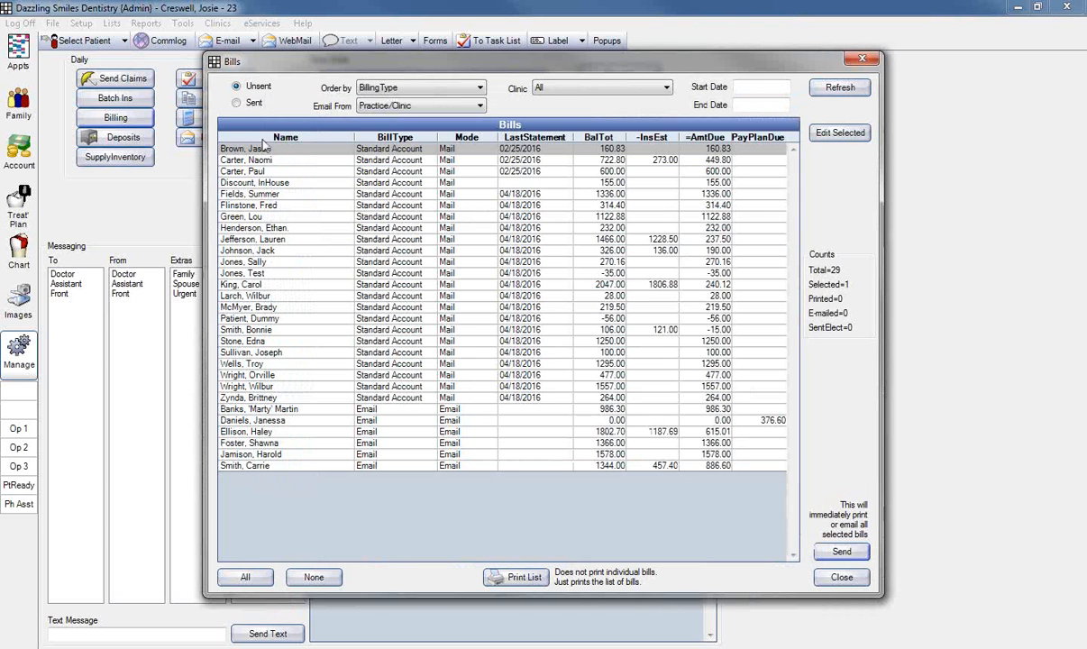
left_click(254, 158)
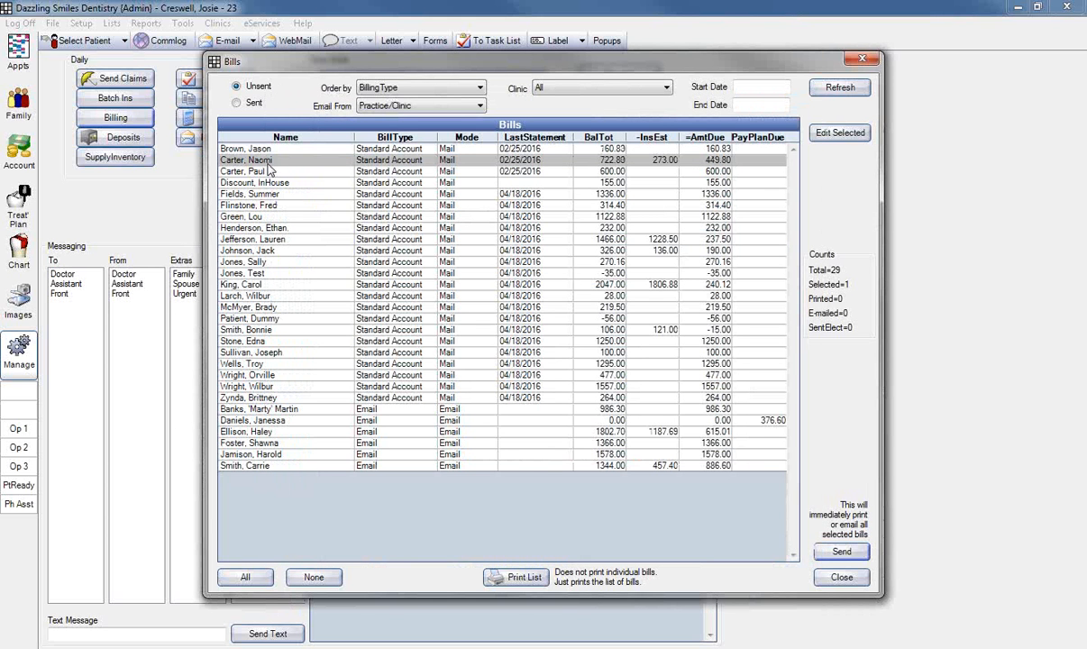
left_click(822, 137)
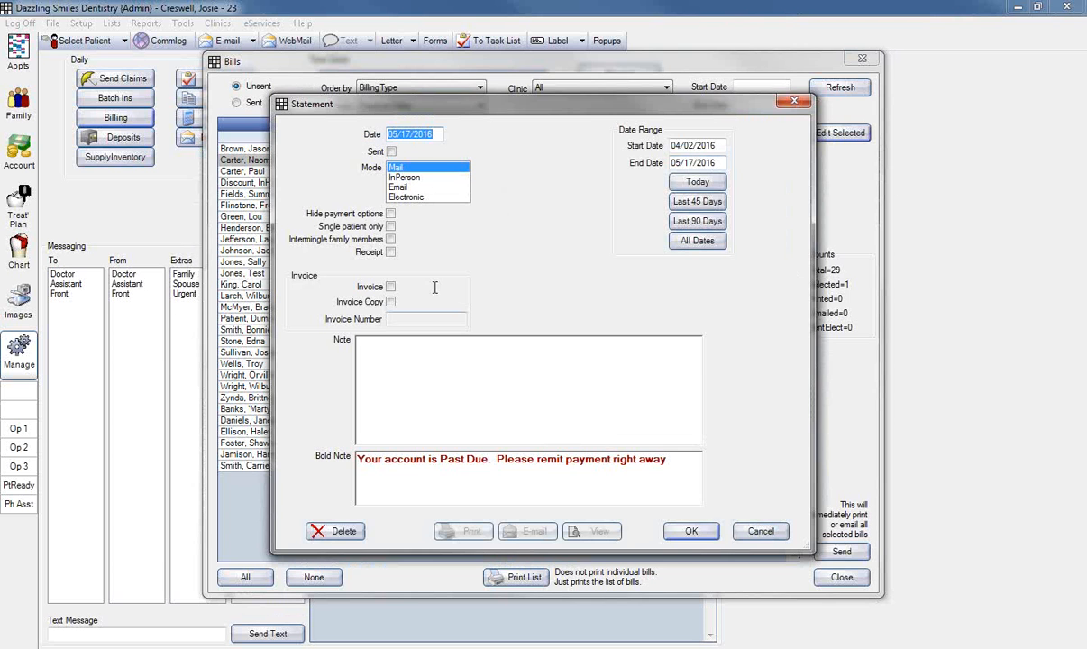
left_click(760, 532)
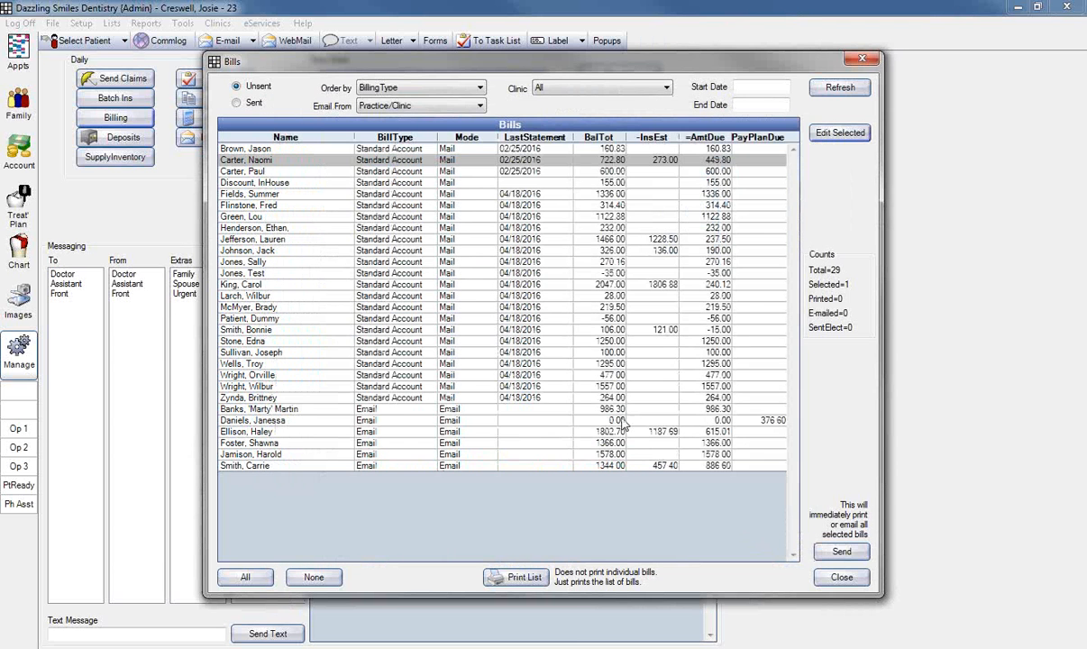
Reopen the first bill in the list and examine its Note and Bold Note fields
double_click(360, 149)
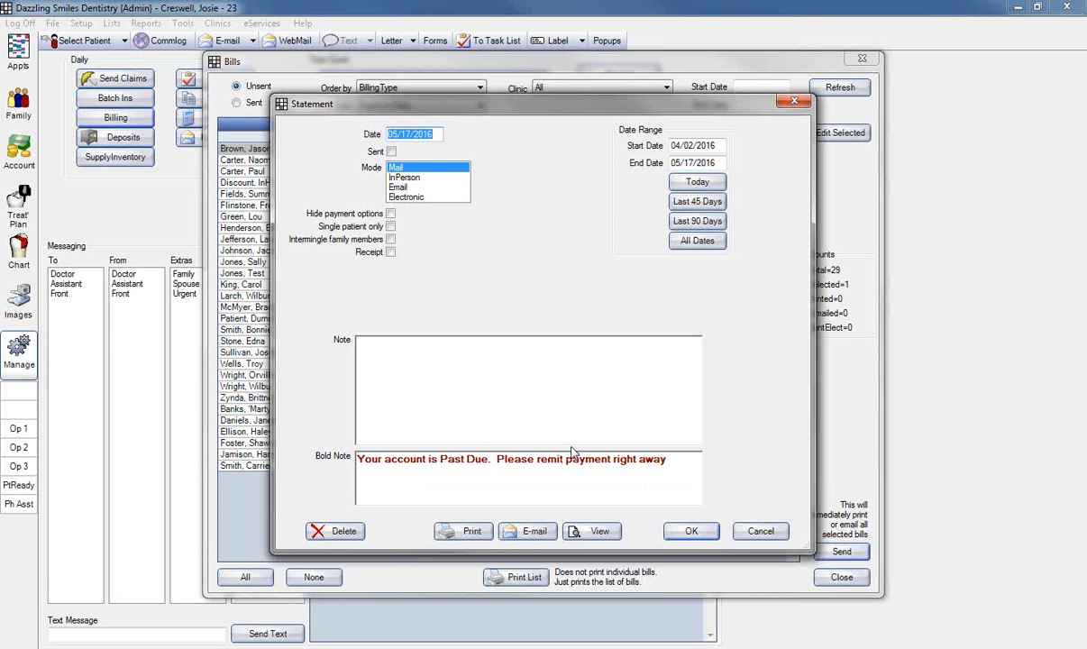
left_click(488, 403)
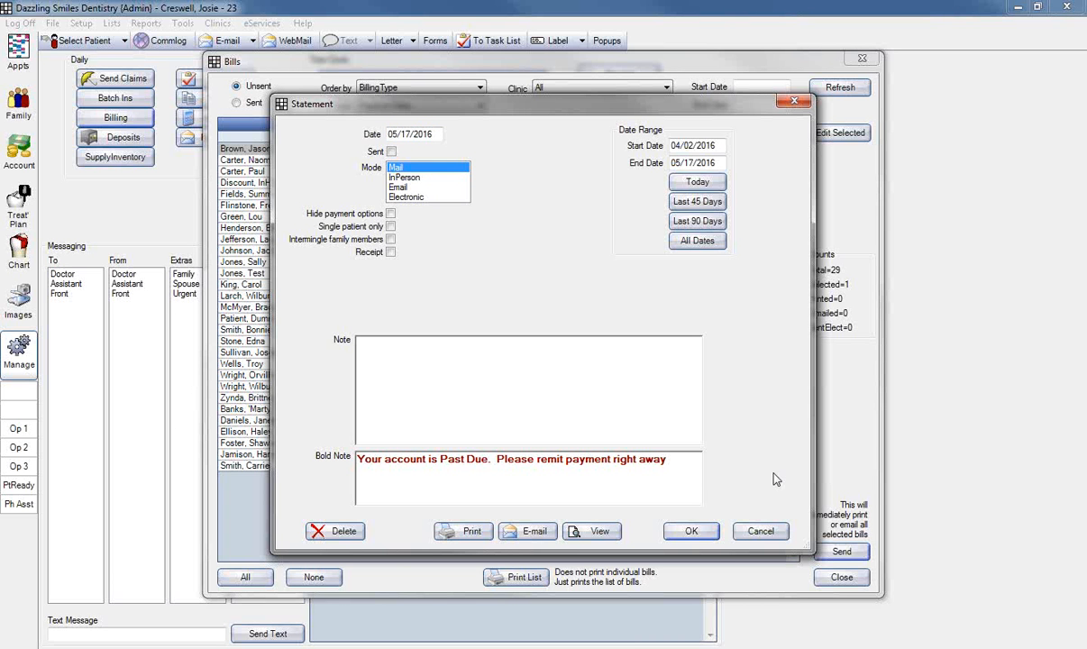
left_click(765, 530)
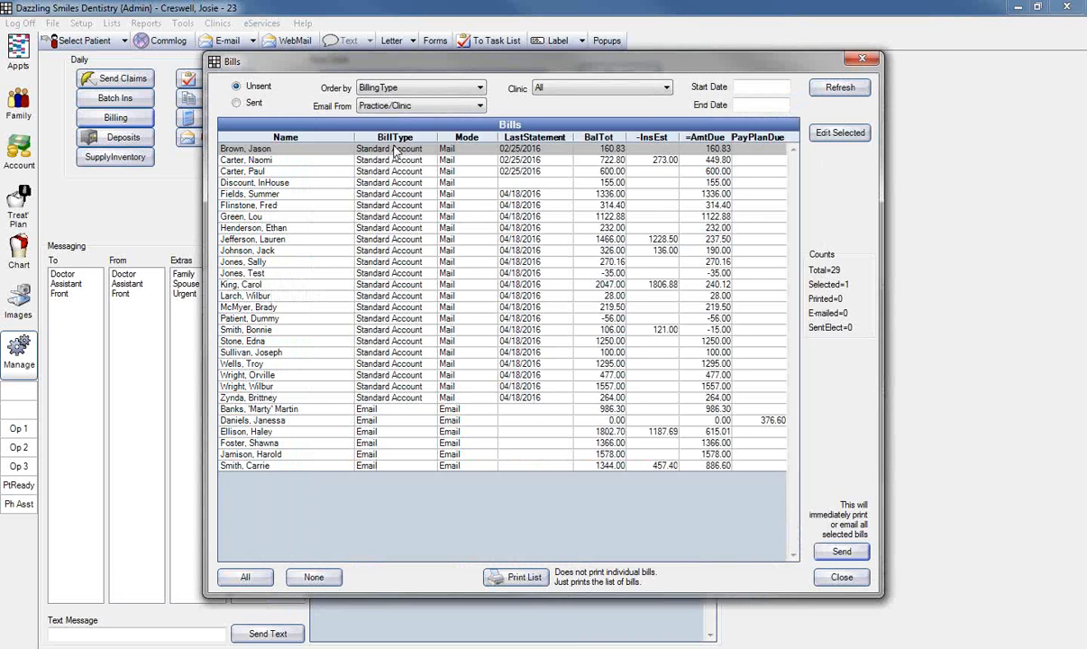
Change the mode of the first five bills in the list to Email in one batch edit
left_click_drag(371, 147, 393, 200)
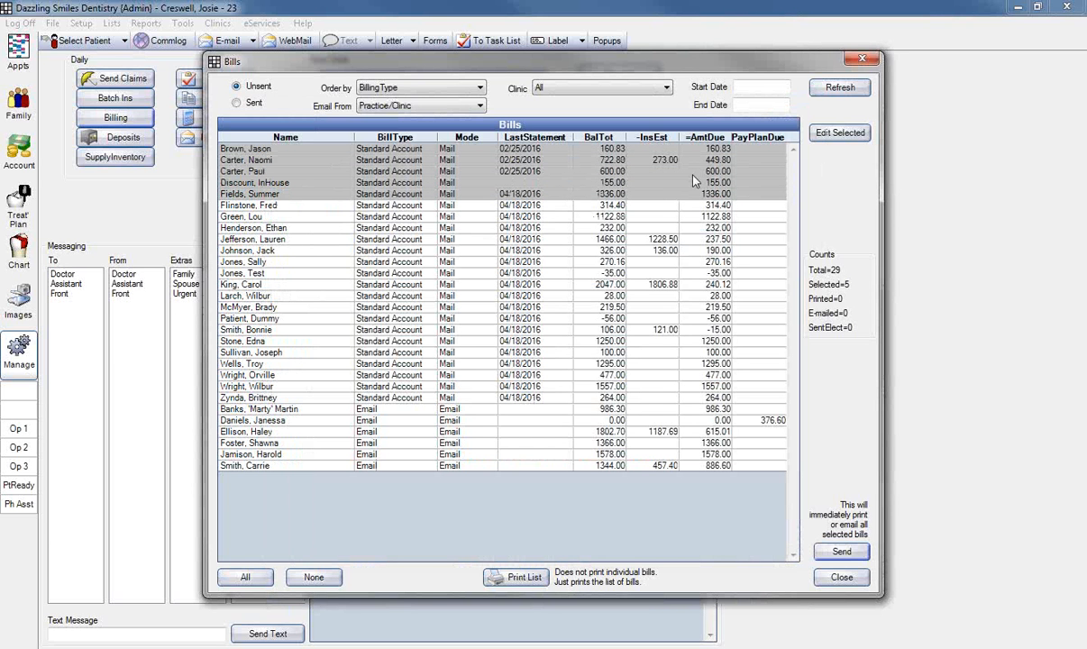
left_click(838, 132)
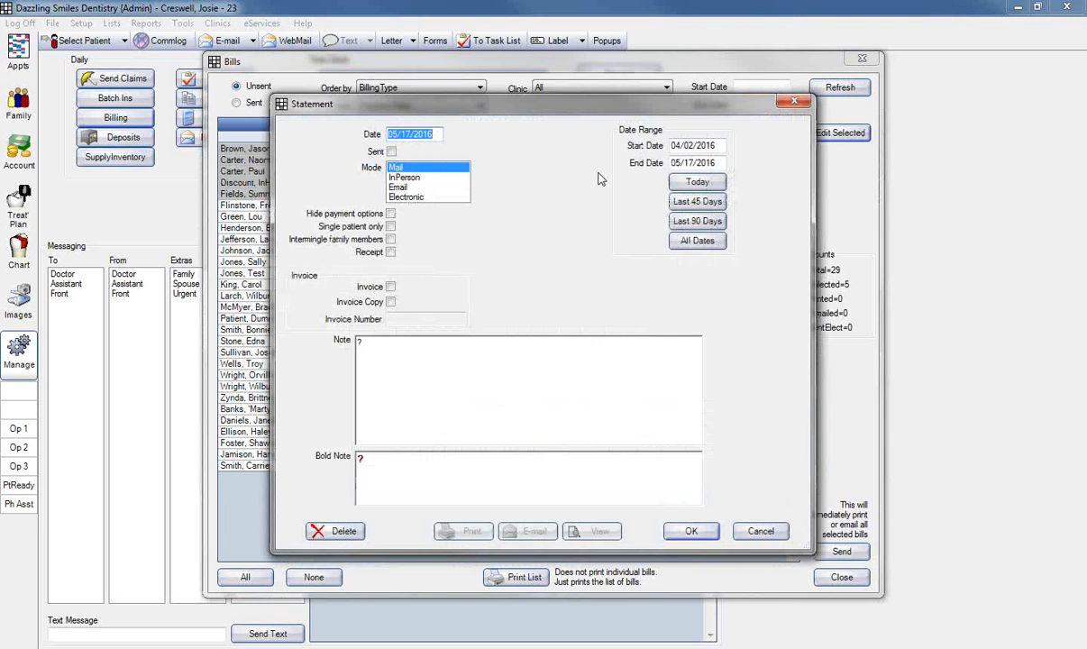
left_click(402, 188)
left_click(694, 532)
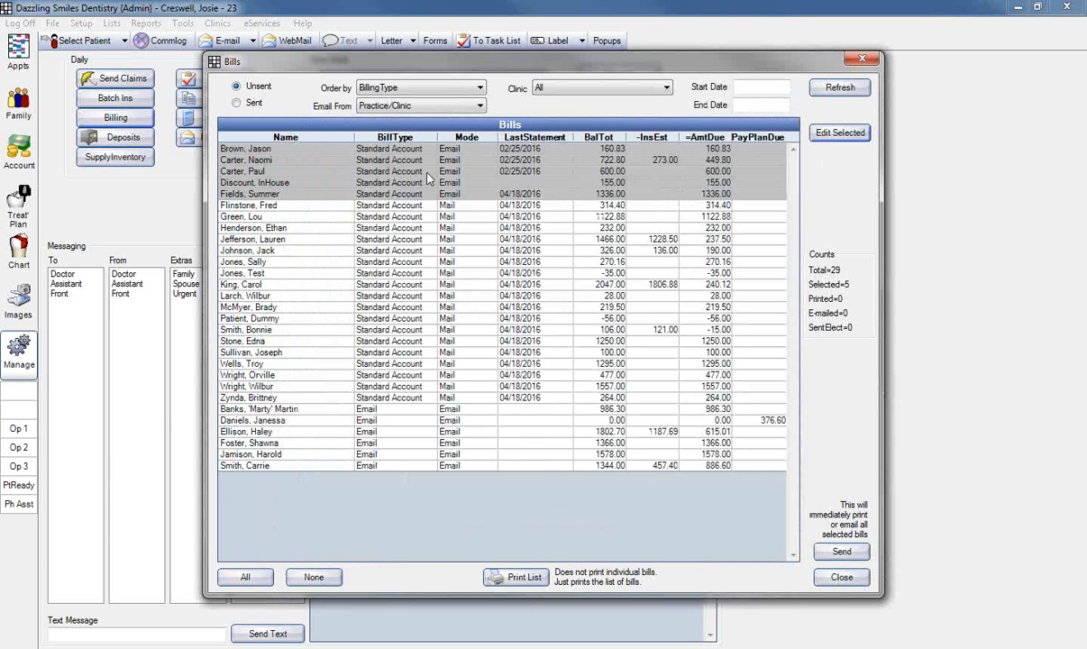
left_click(386, 214)
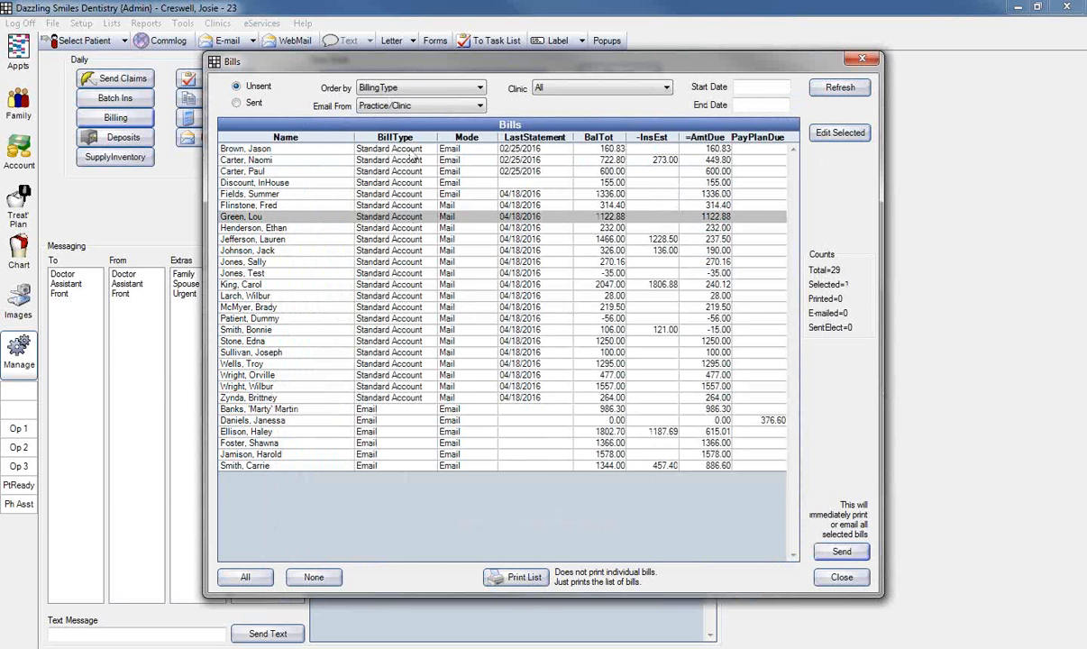
Go to the account of the first patient in the bills list, and return to the Bills window
right_click(392, 151)
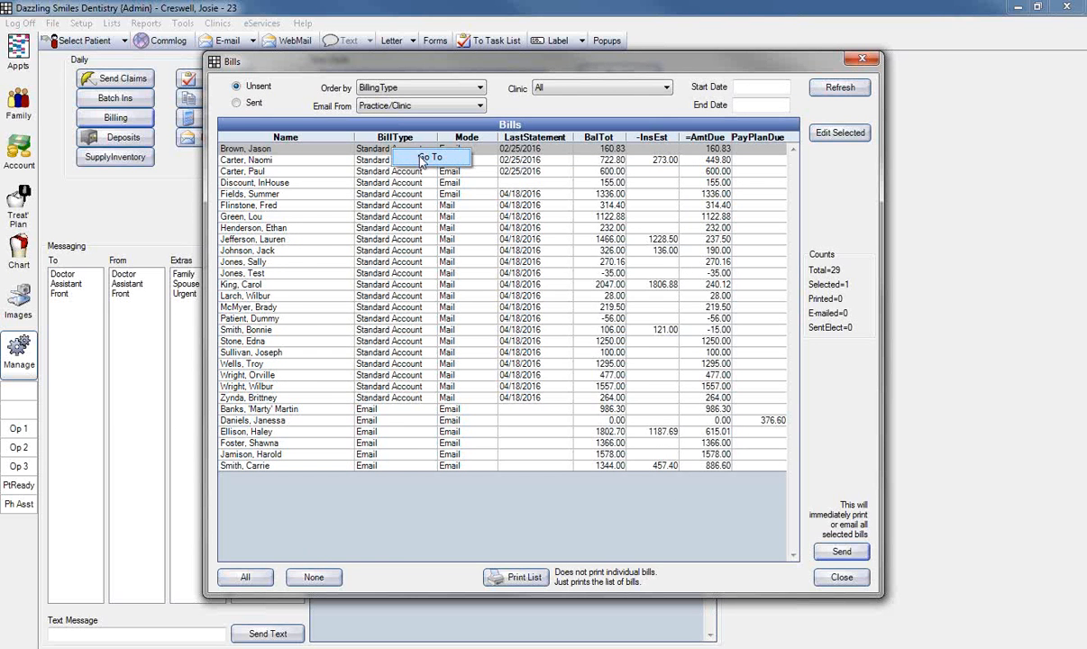
left_click(430, 159)
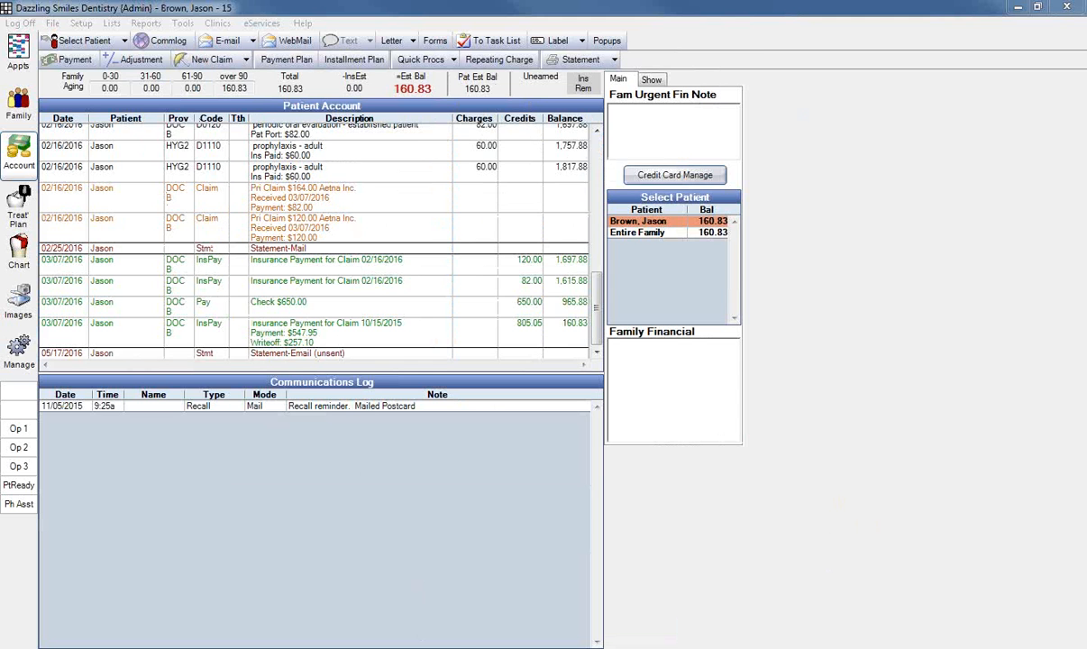
key("alt+Tab")
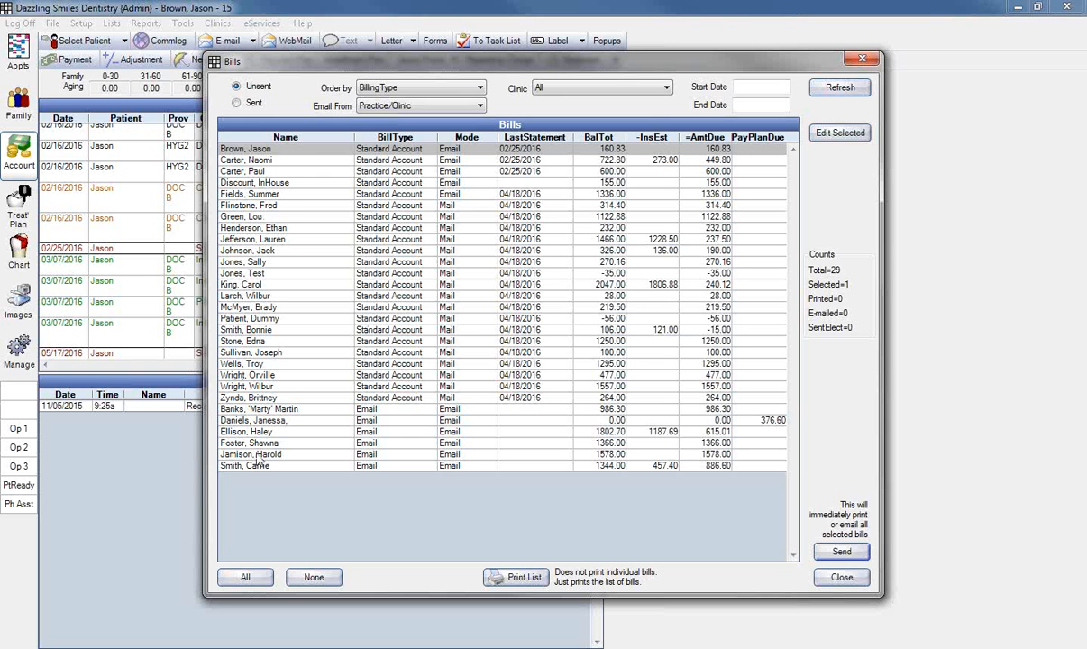
Order the bills by PatientName, keeping Practice/Clinic as the email sender and All as the clinic filter
left_click(457, 90)
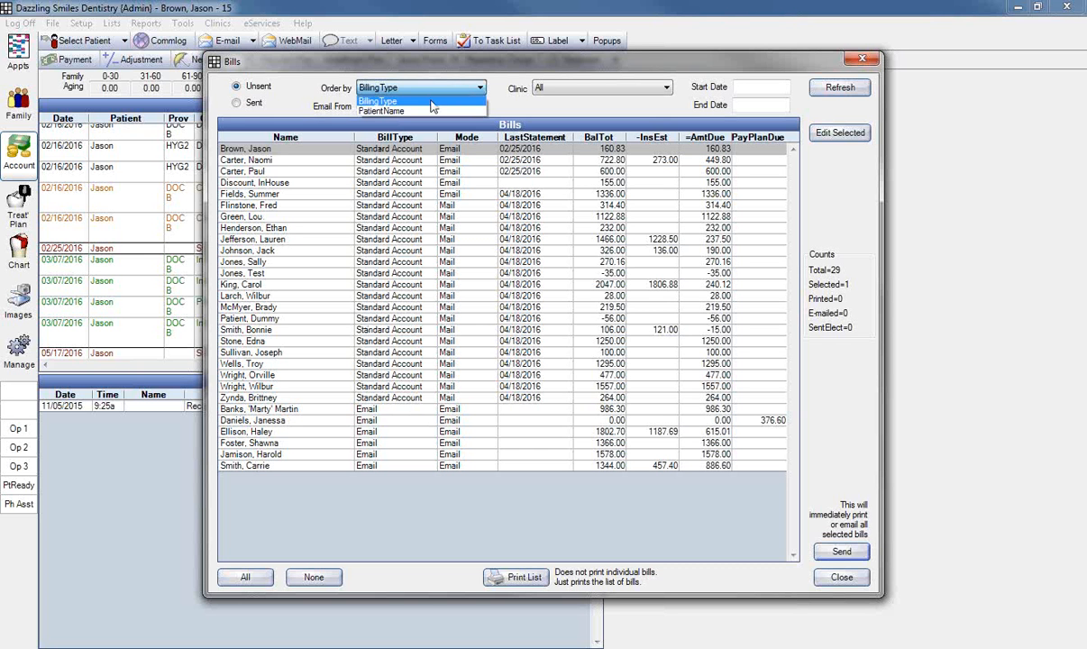
left_click(393, 112)
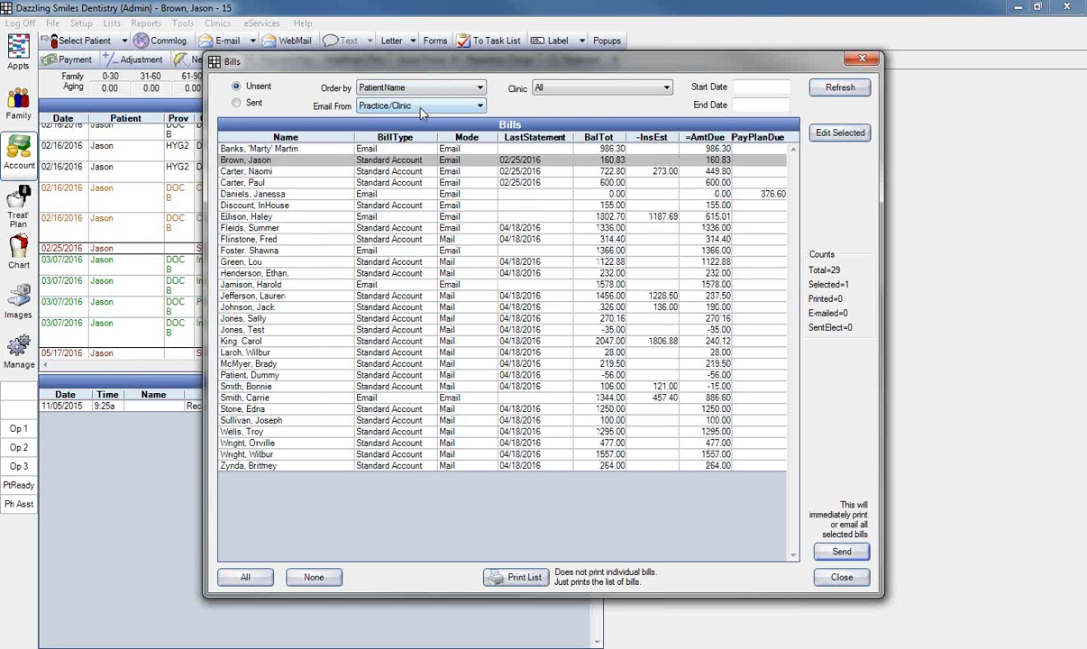
left_click(479, 106)
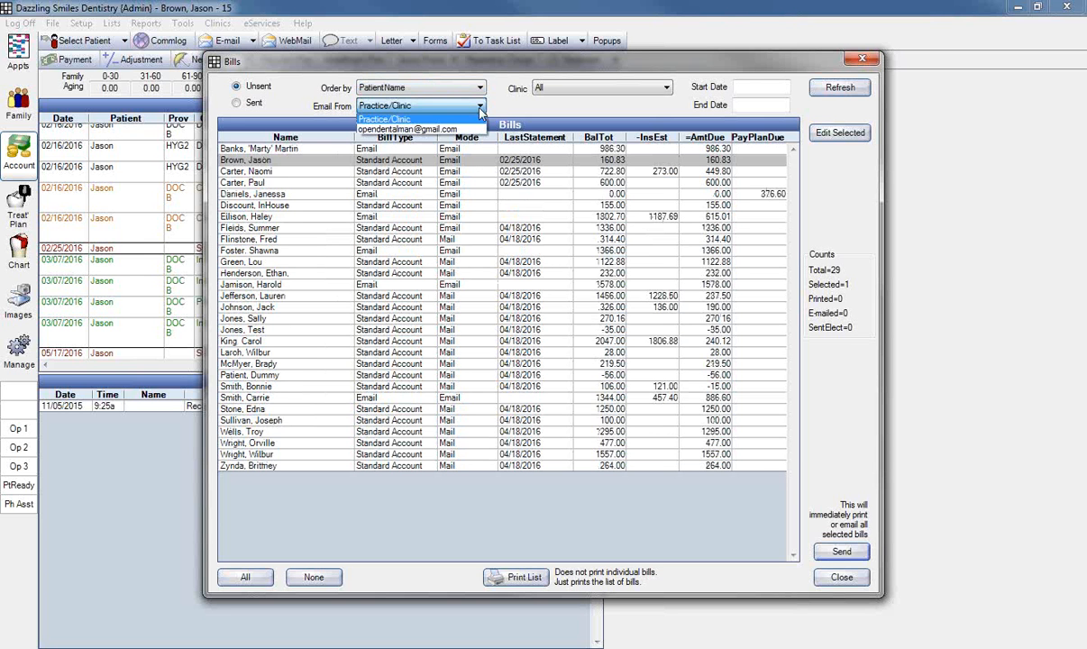
left_click(390, 119)
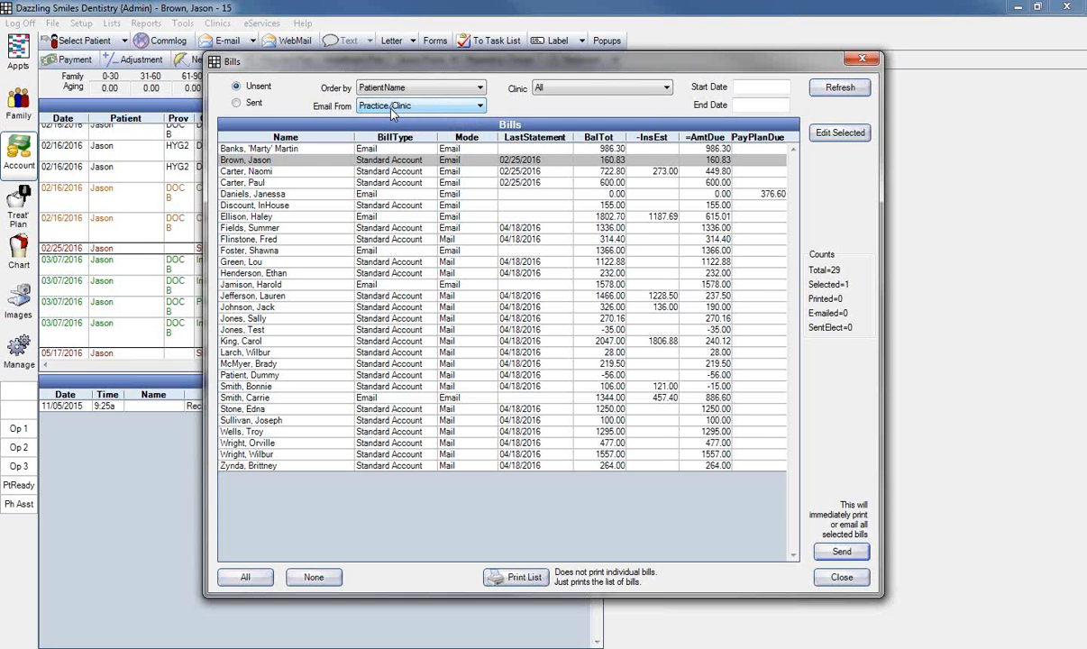
left_click(599, 90)
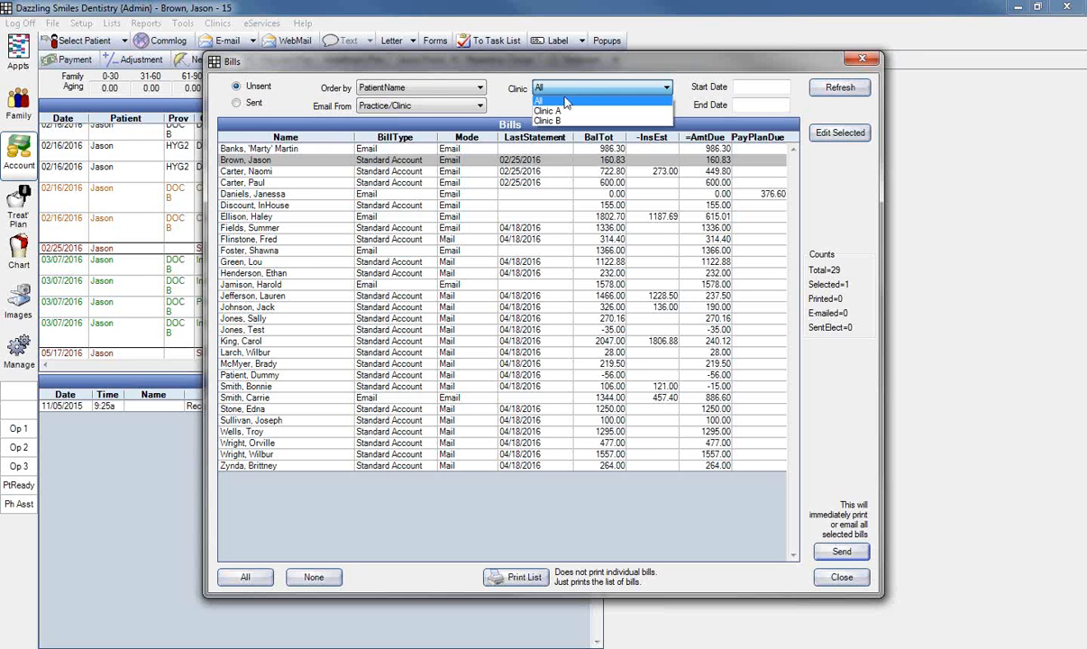
left_click(566, 99)
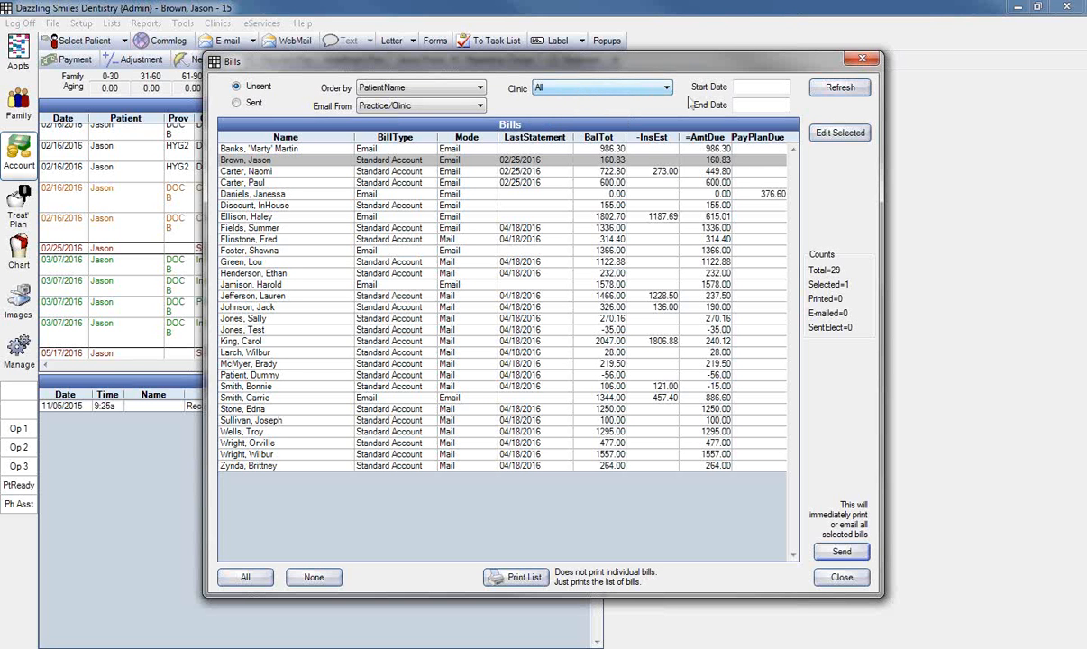
Display the sent bills to review them, and return to the unsent bills
left_click(736, 93)
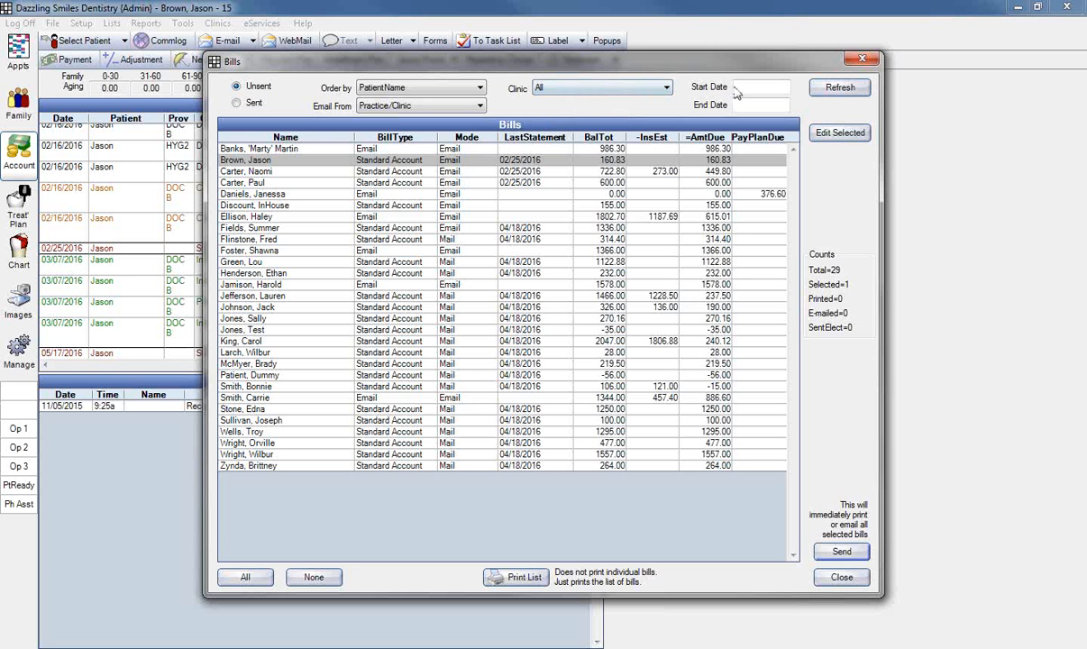
left_click(236, 104)
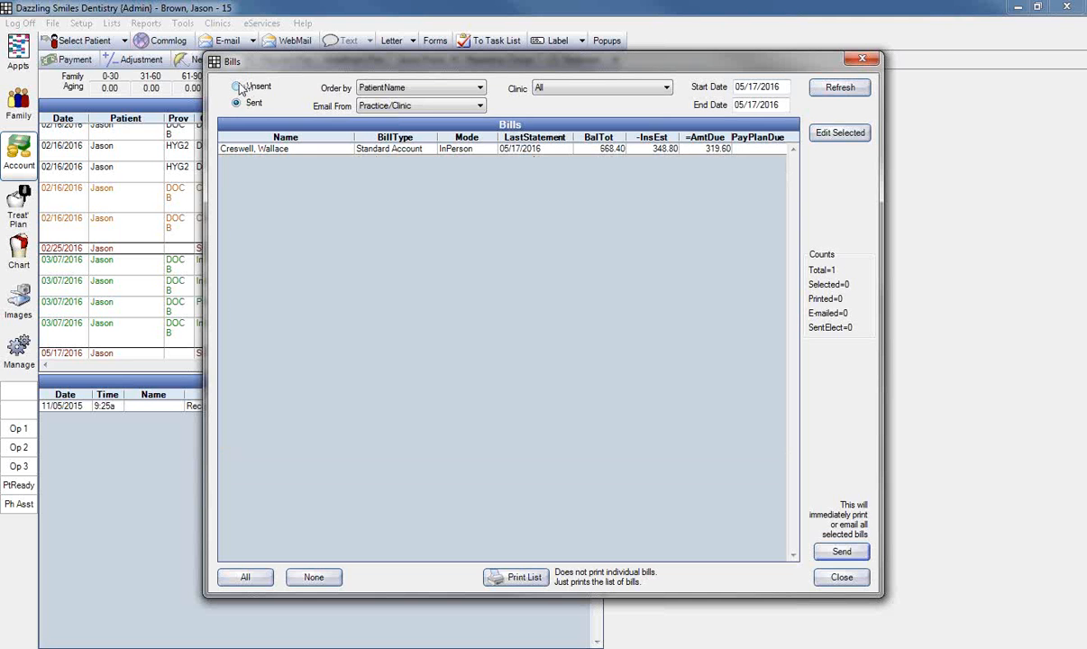
left_click(236, 86)
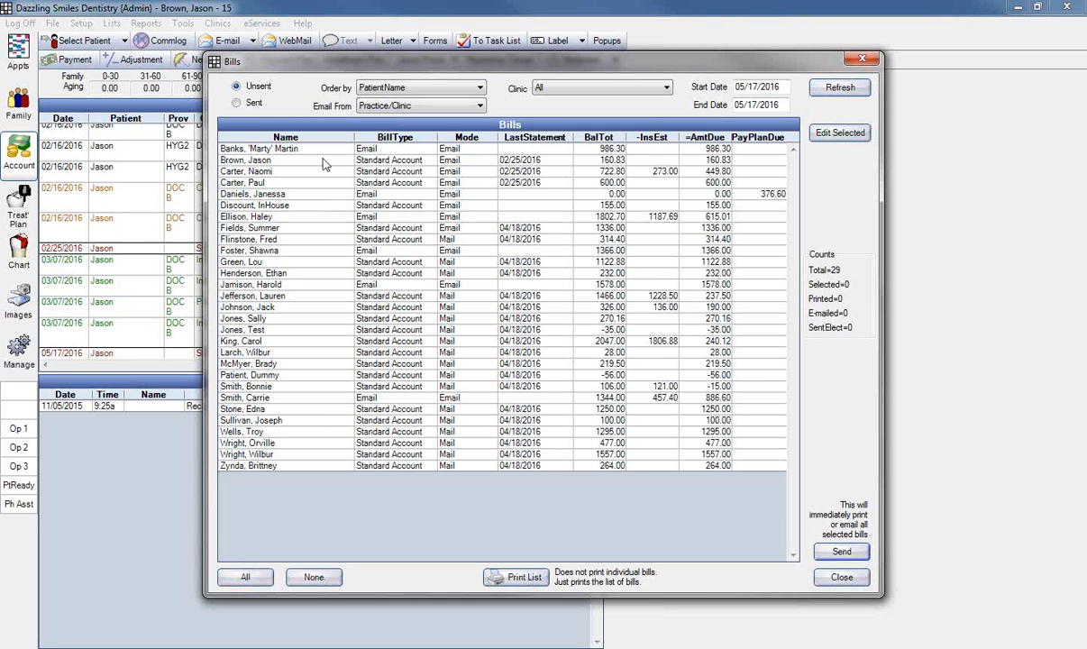
Select two adjacent bills, extend the selection to all bills, and clear the selection
left_click_drag(322, 386, 335, 398)
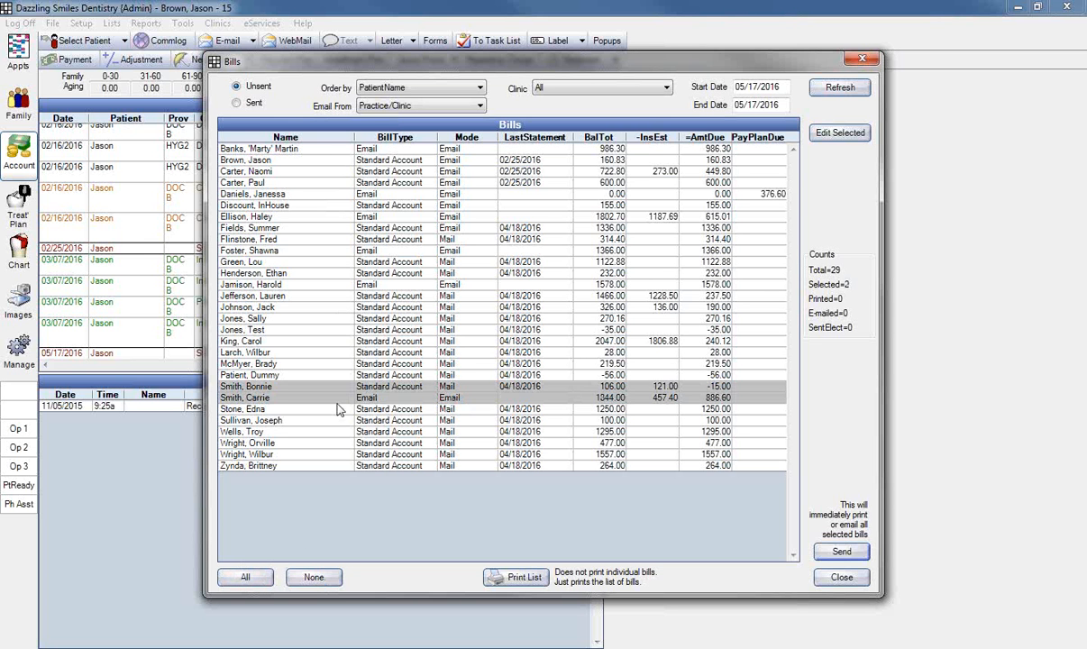
left_click(244, 577)
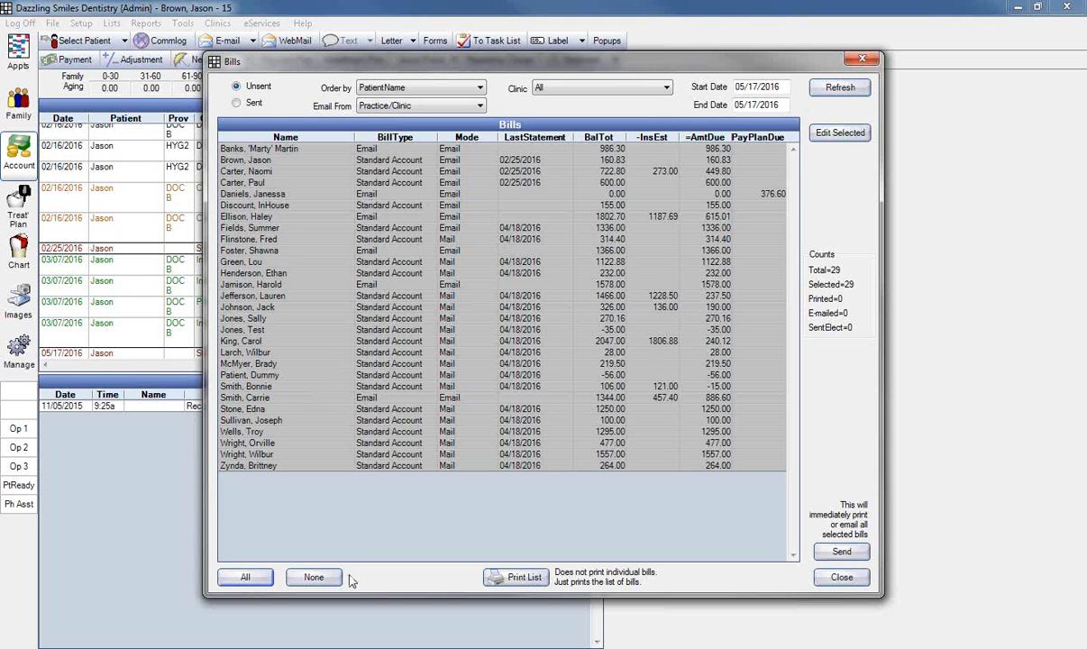
left_click(314, 578)
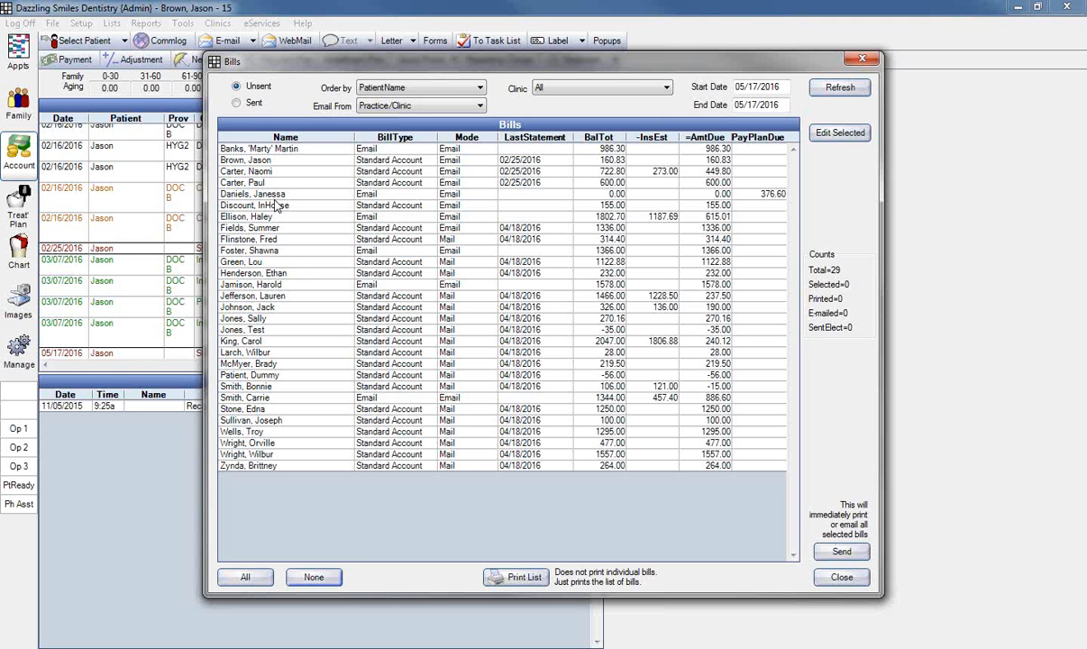
Open the sixth bill in the unsent list and delete its statement
left_click(259, 206)
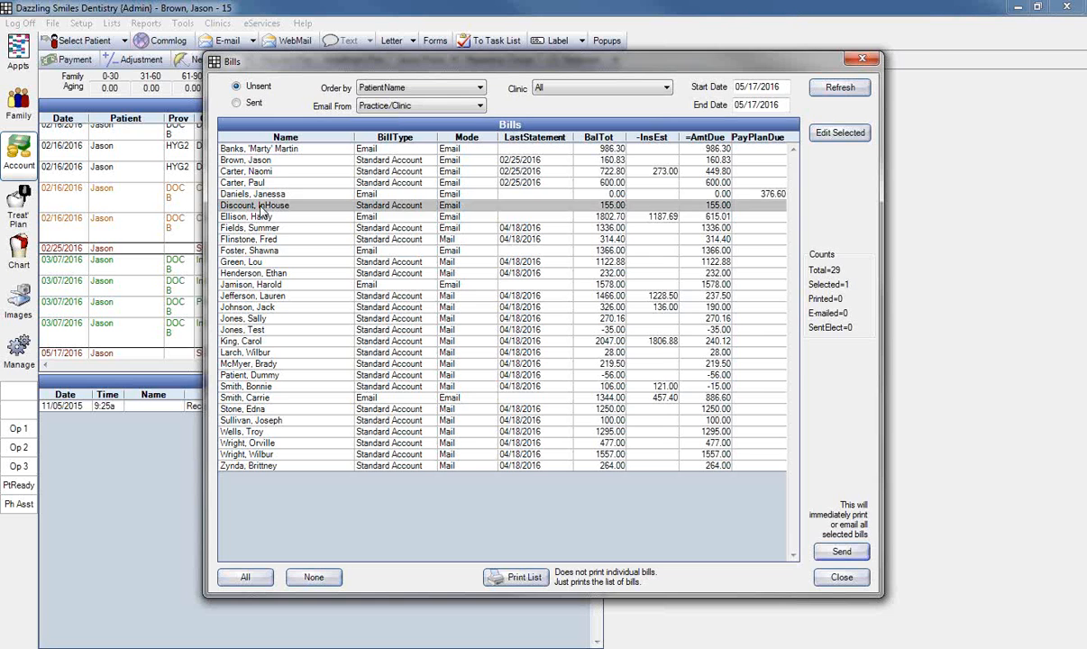
double_click(260, 209)
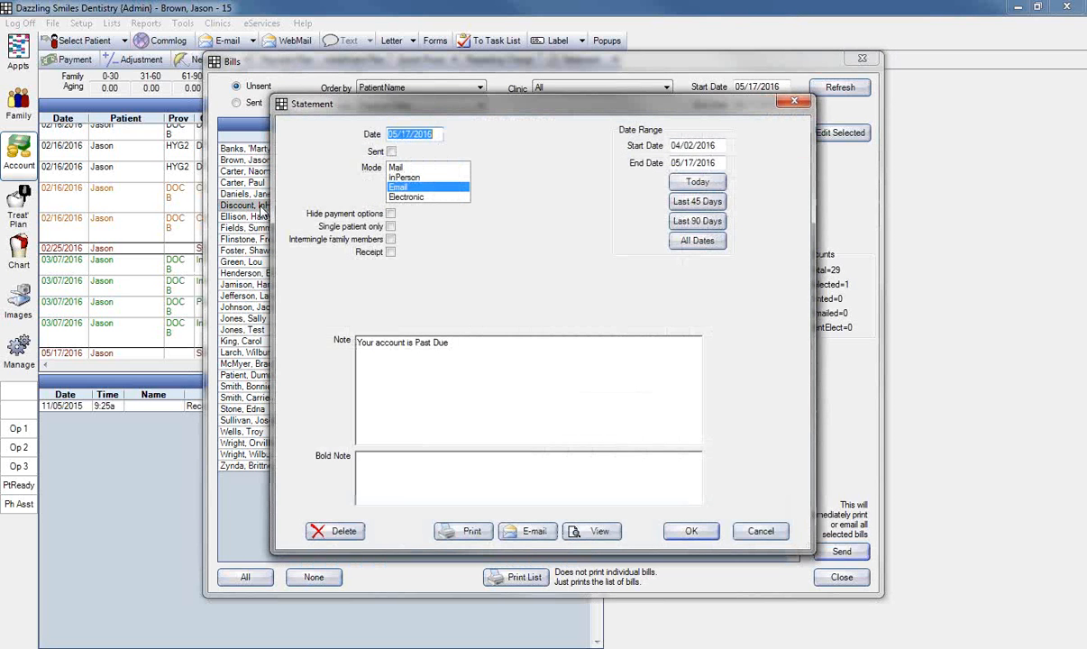
left_click(338, 535)
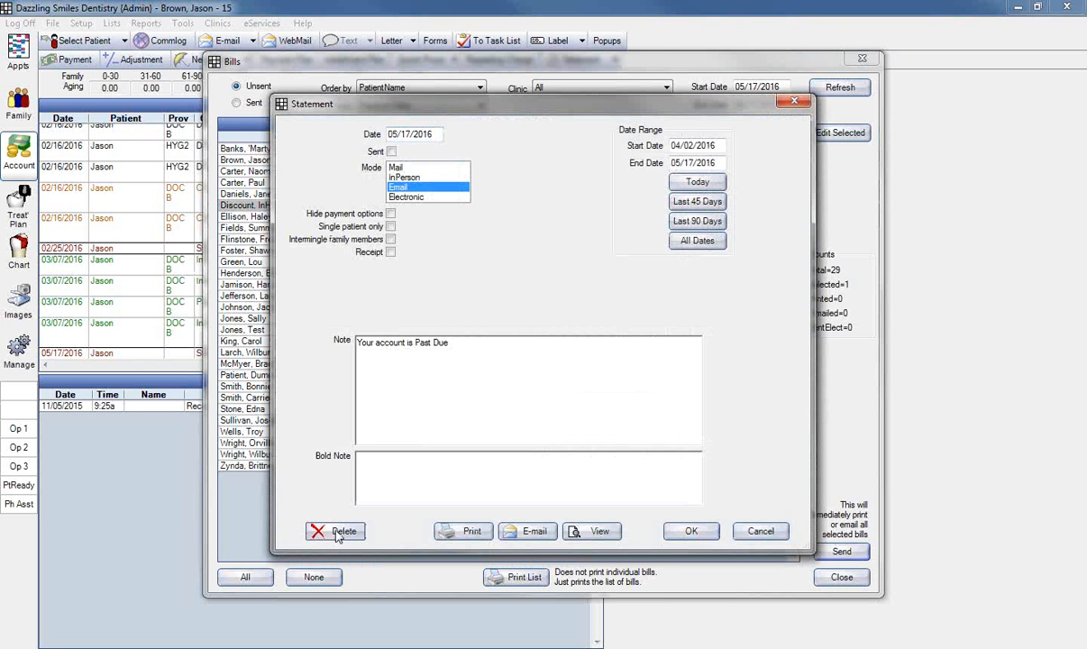
left_click(514, 375)
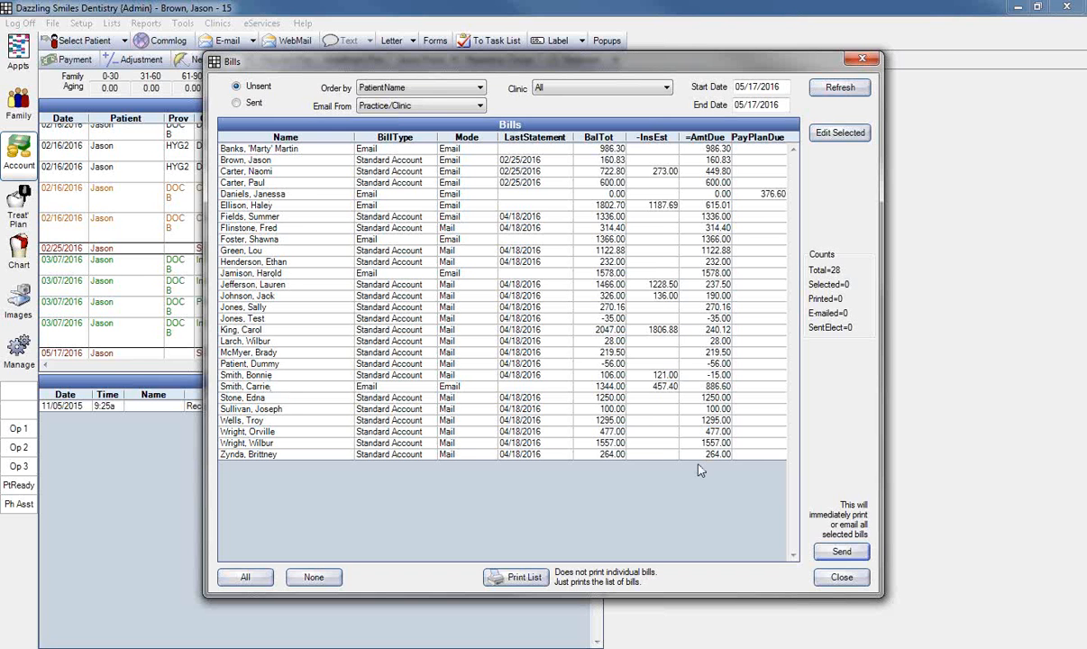
Select all unsent bills, and replace that selection with only the third through seventh bills
left_click(262, 578)
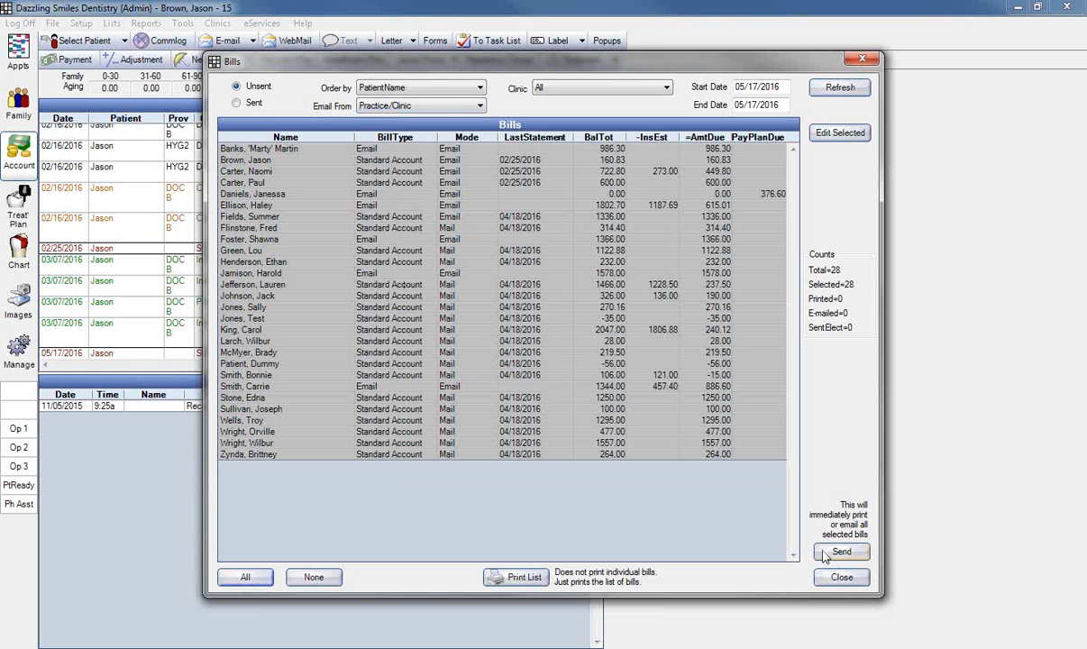
left_click(340, 171)
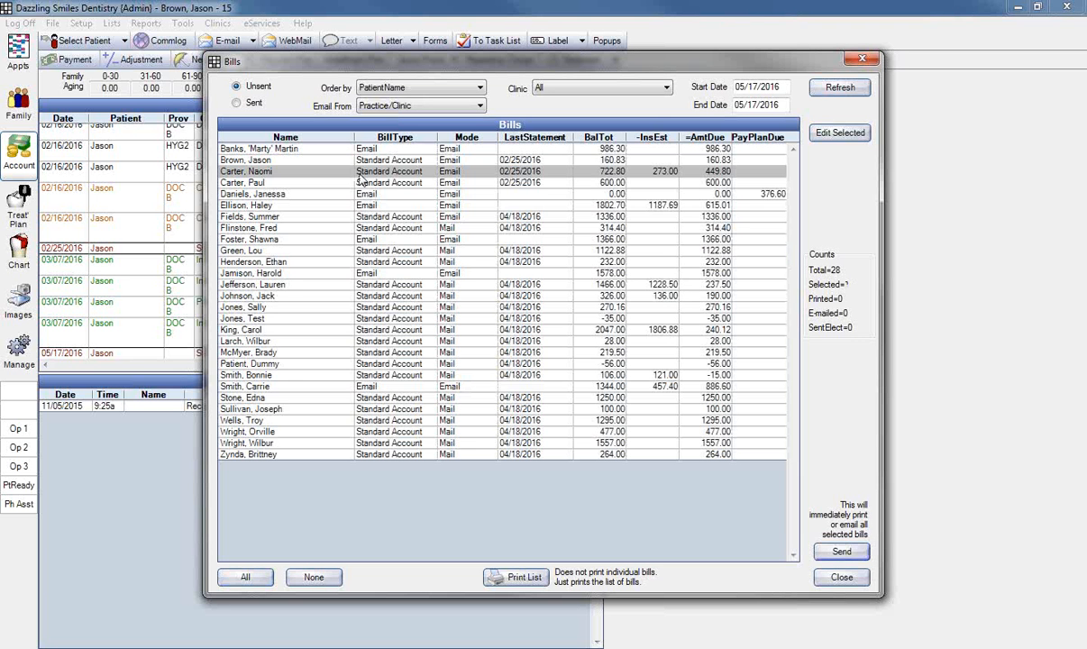
left_click_drag(340, 172, 343, 216)
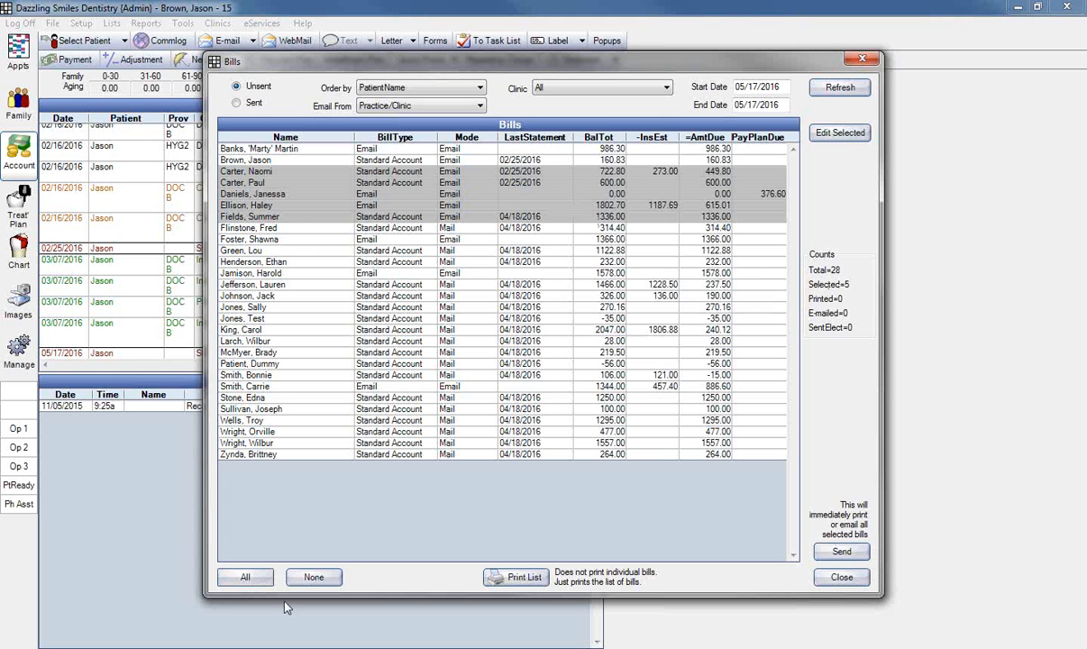
Send all the unsent bills, minimize the generated PDF of printed statements, and dismiss the sending summary
left_click(252, 575)
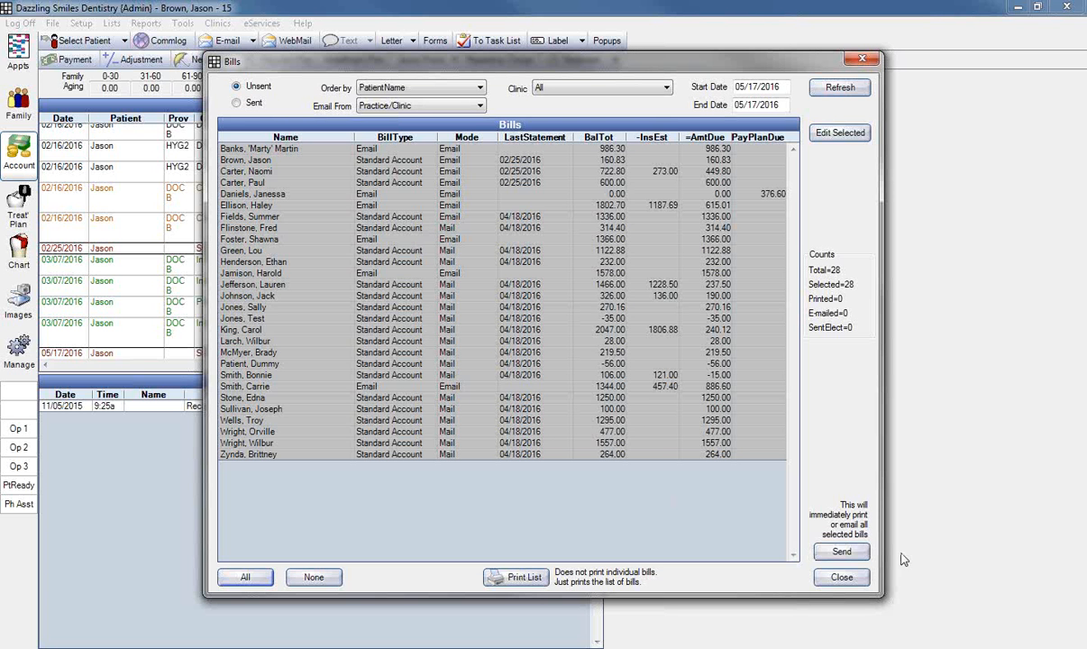
left_click(842, 553)
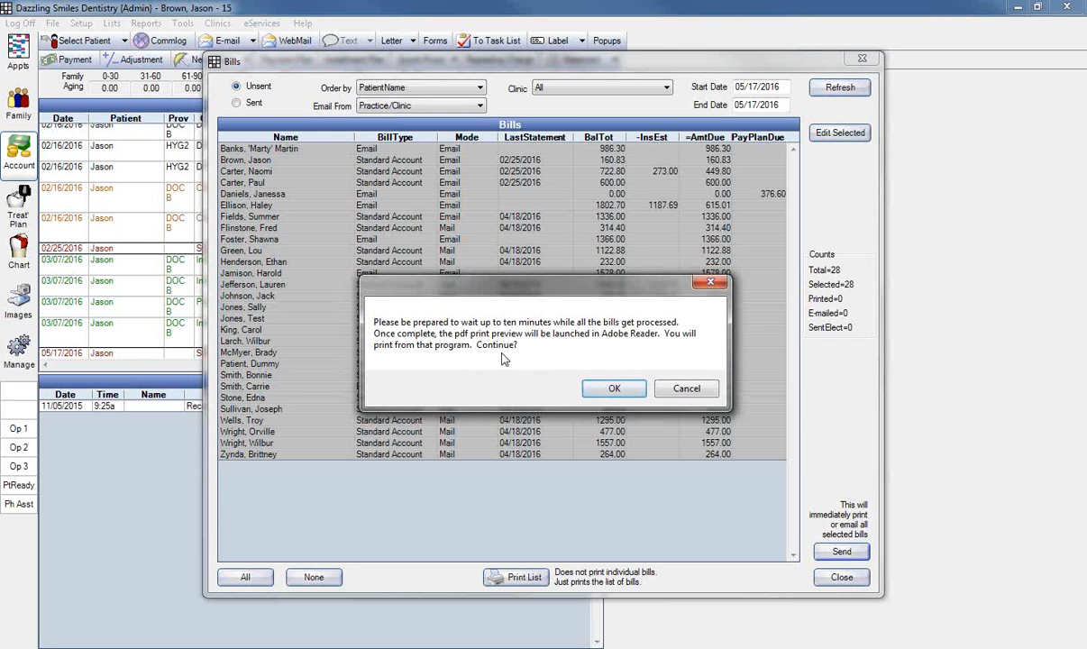
left_click(614, 389)
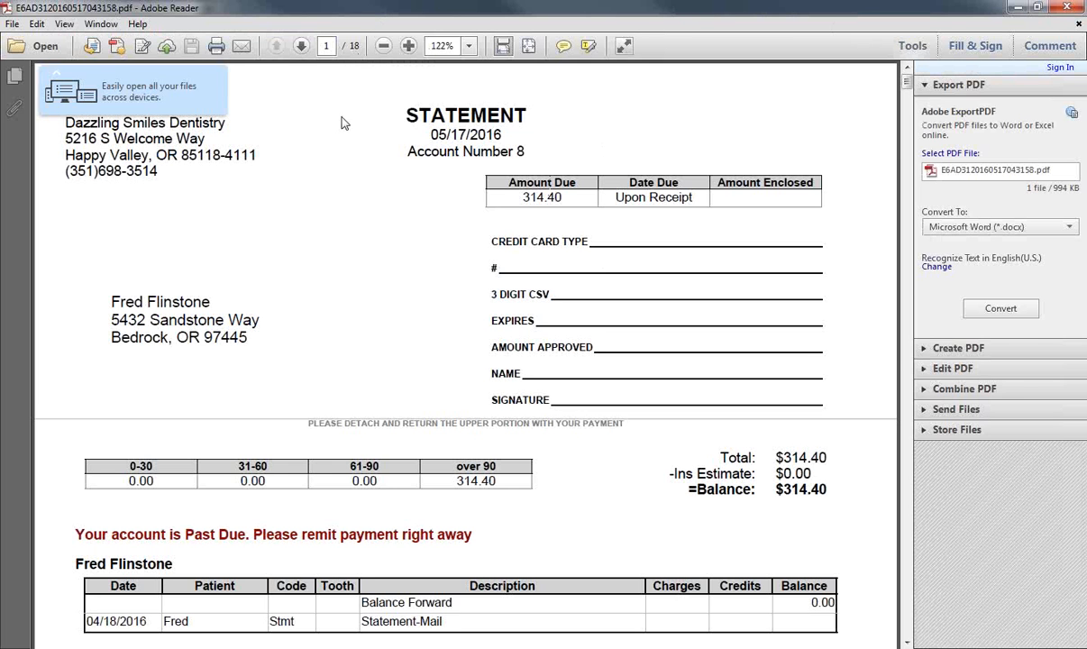
left_click(1021, 9)
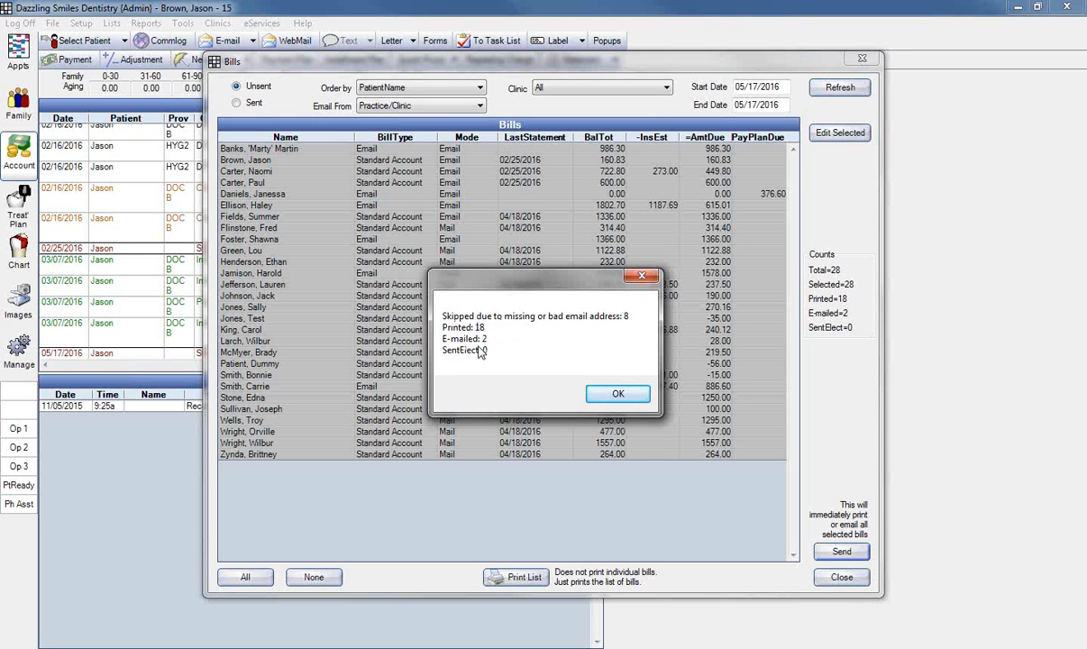
left_click(613, 395)
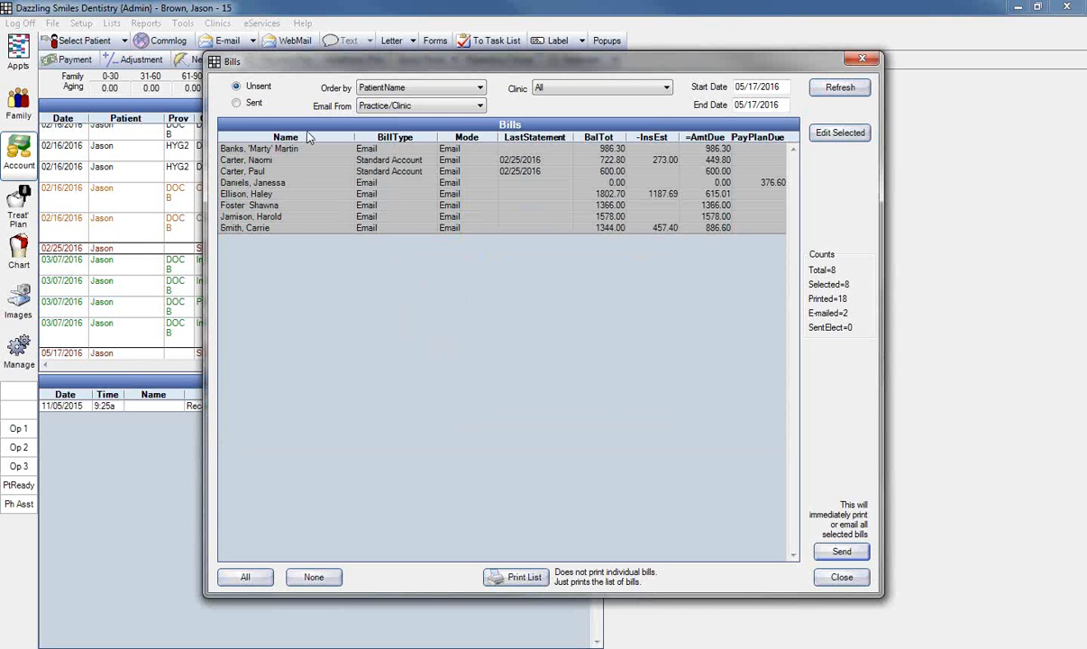
List the sent bills with a start date of 04/01/2016 and look through them
left_click(236, 103)
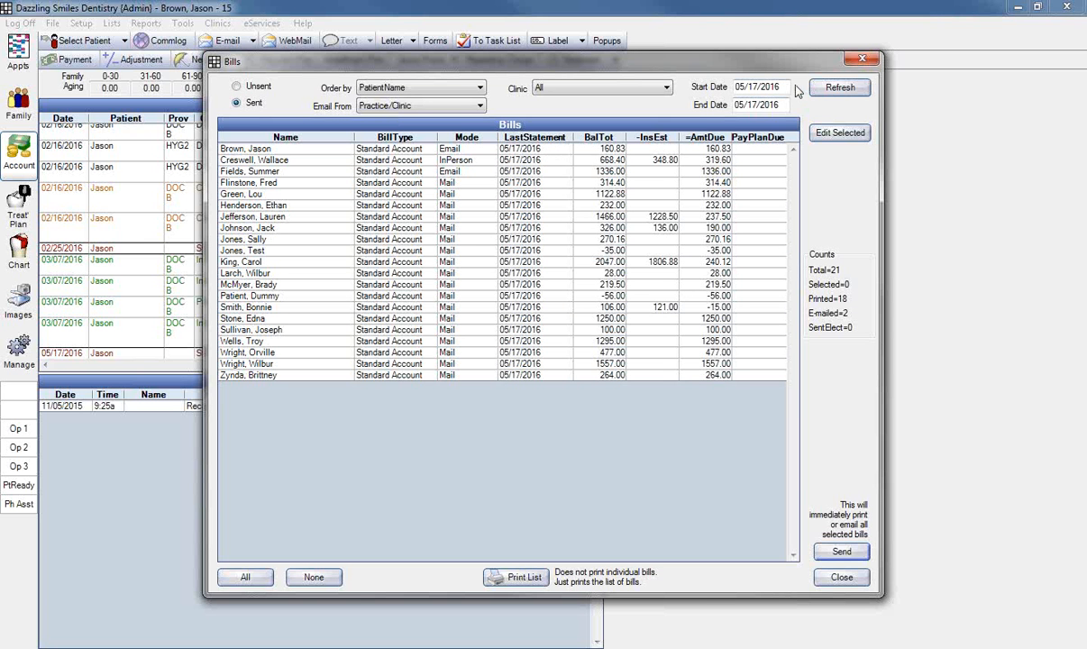
left_click_drag(767, 86, 683, 100)
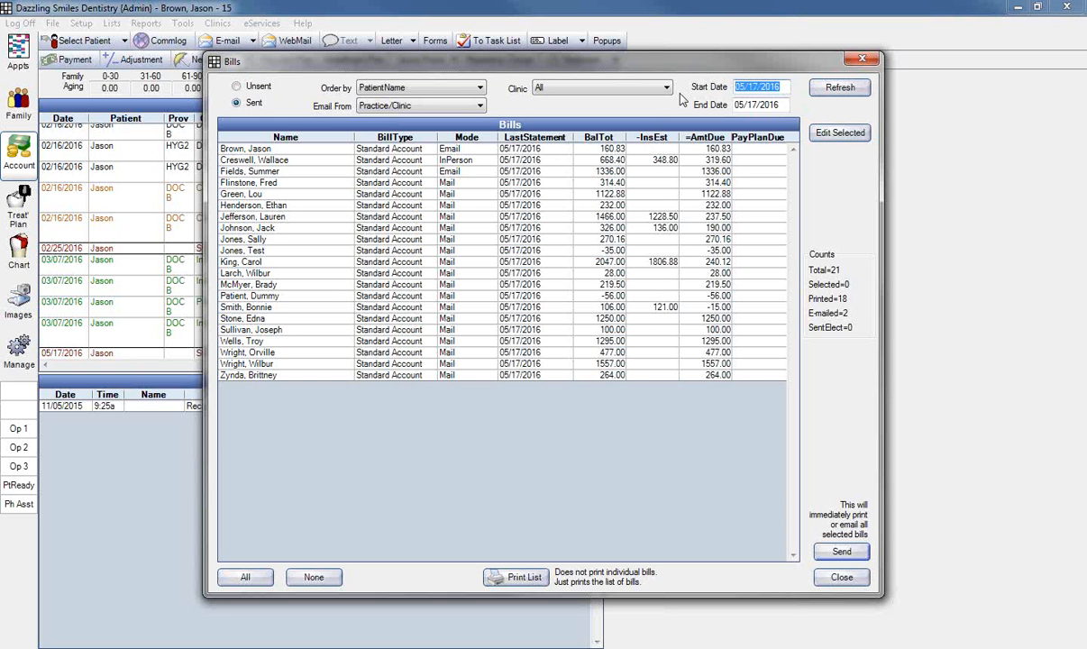
type("040116")
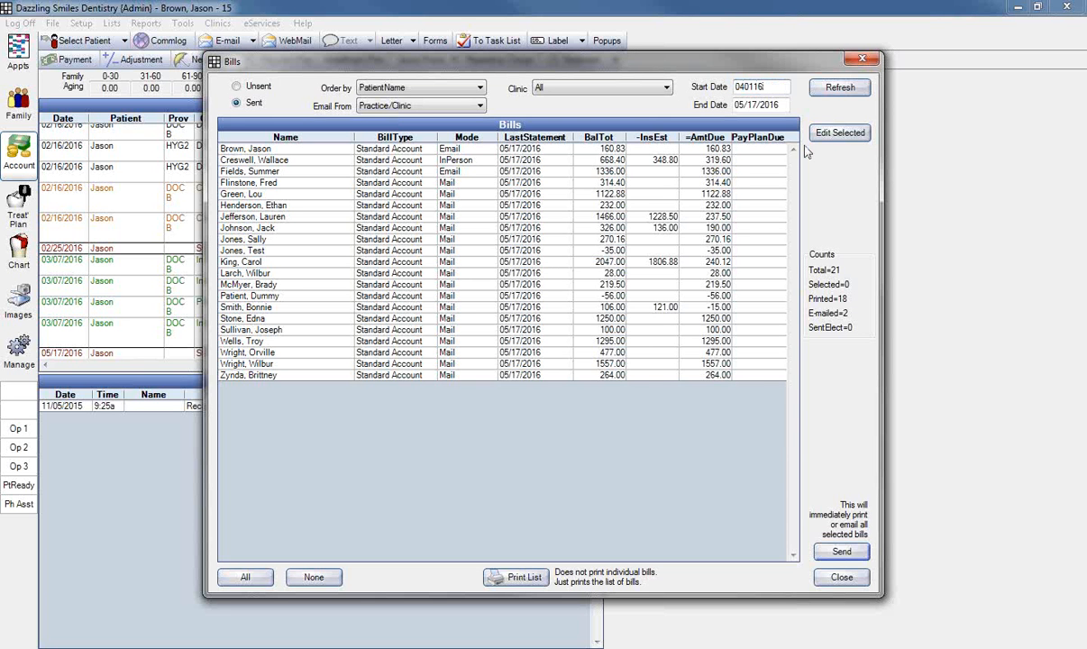
left_click(825, 93)
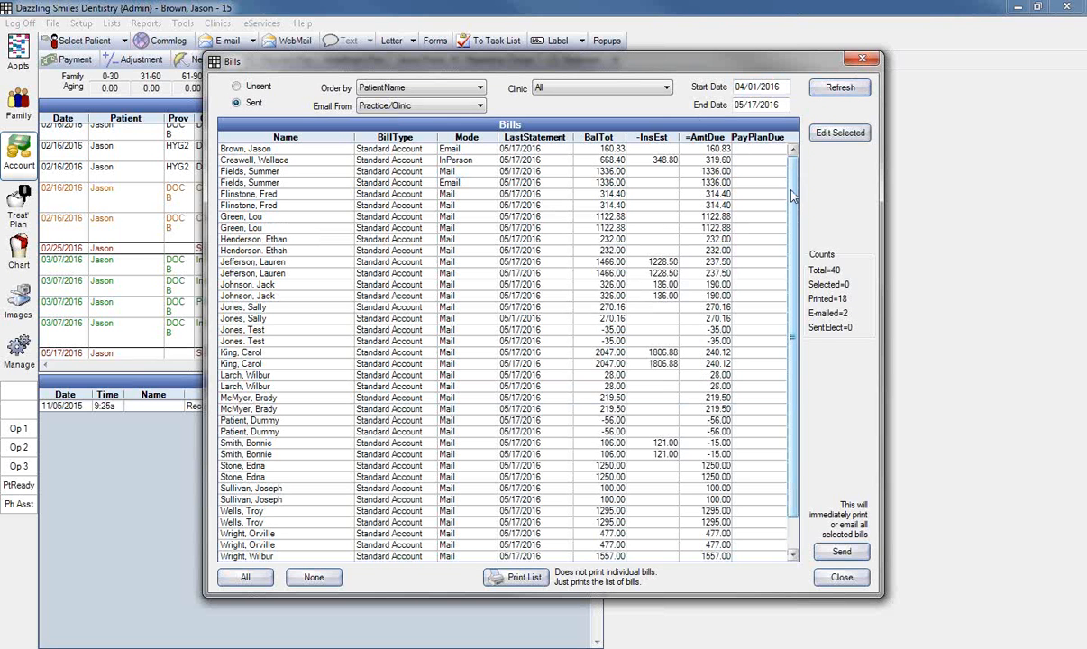
scroll(791, 197, "down", 1)
scroll(793, 193, "up", 1)
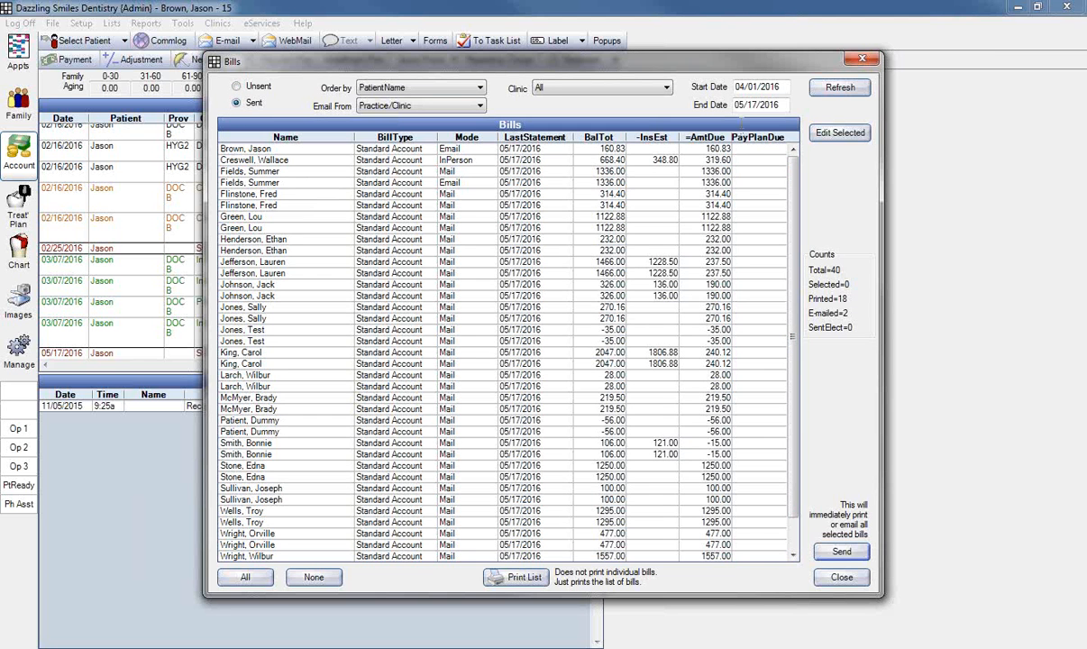
Set the sent bills' start date to 05/17/2016 and refresh the list
double_click(743, 86)
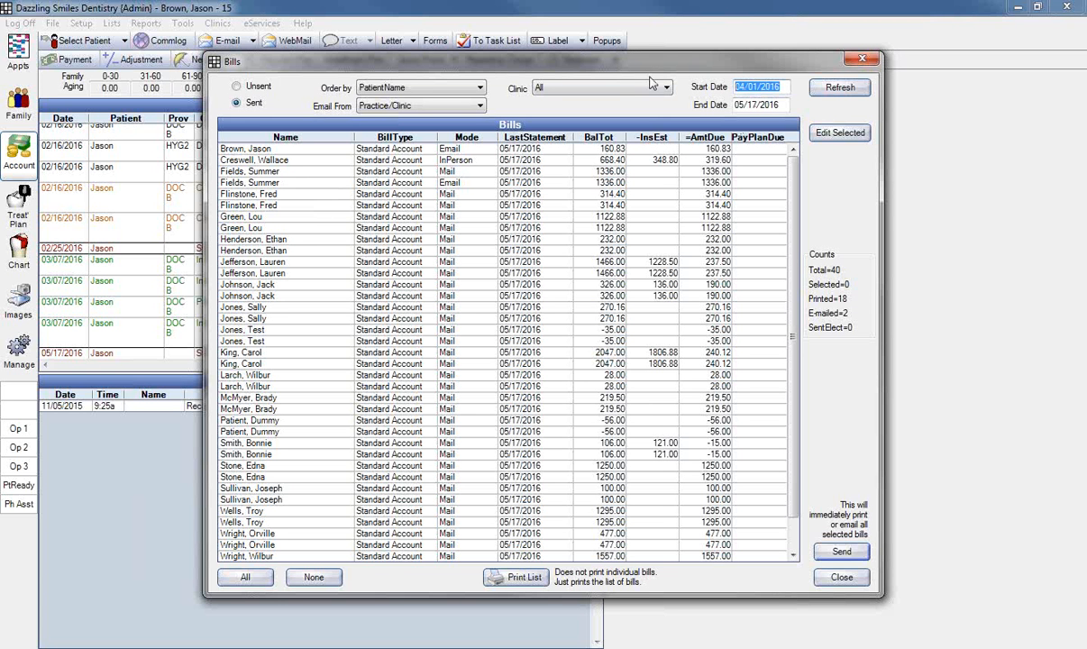
type("0")
type("5/17/2016")
left_click(840, 86)
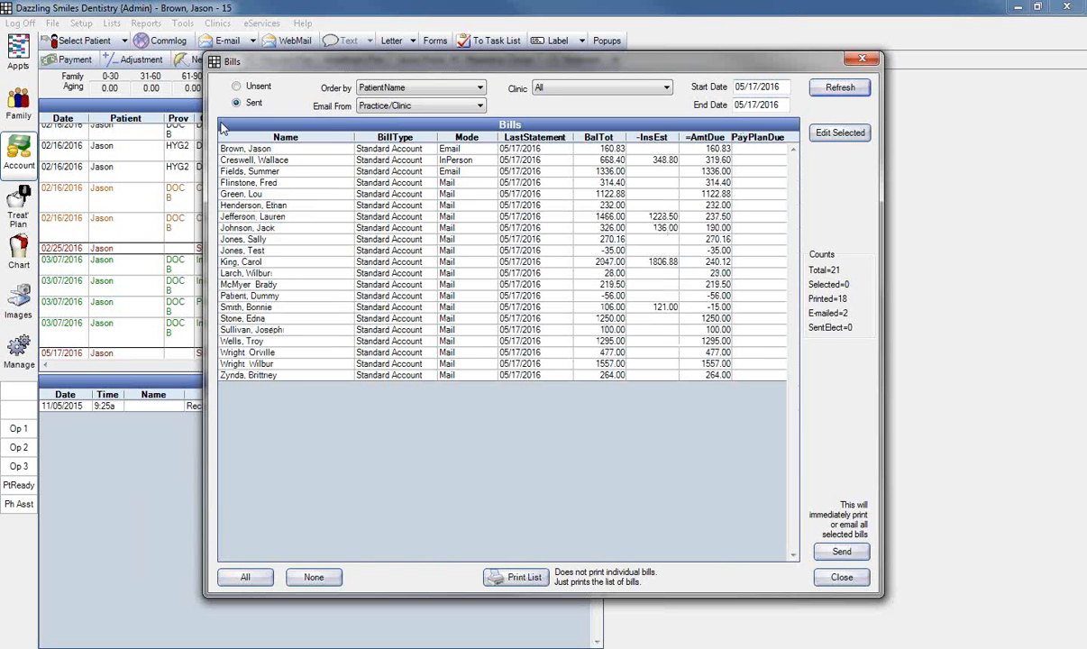
Revert the first sent bill to unsent, accepting deletion of its archived copy, and locate it in the unsent list
left_click(276, 149)
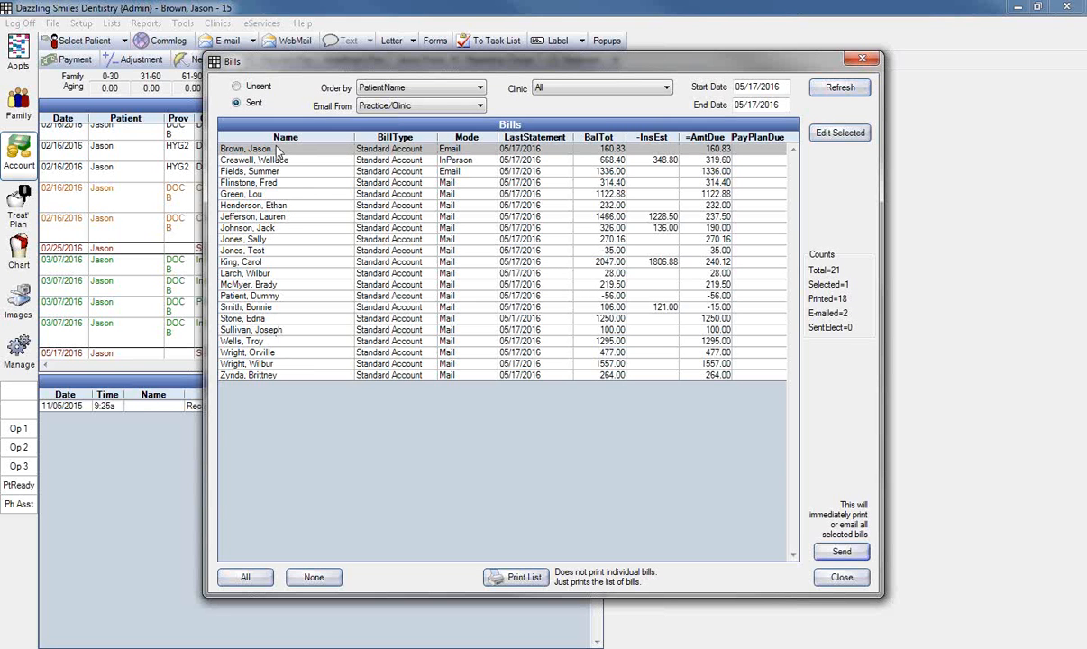
double_click(277, 151)
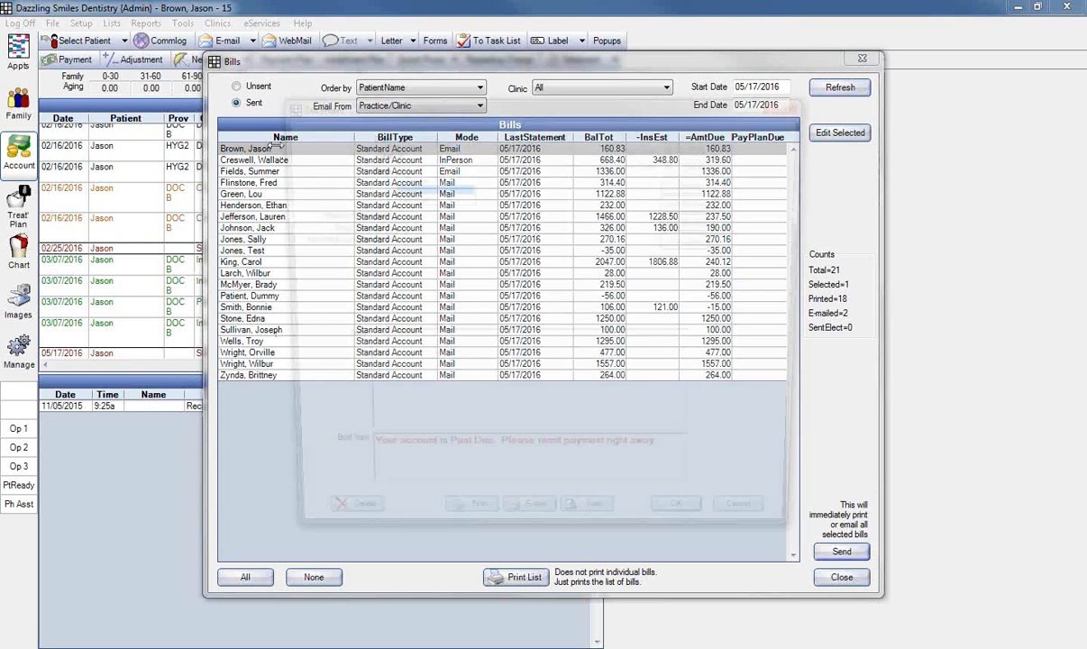
left_click(391, 152)
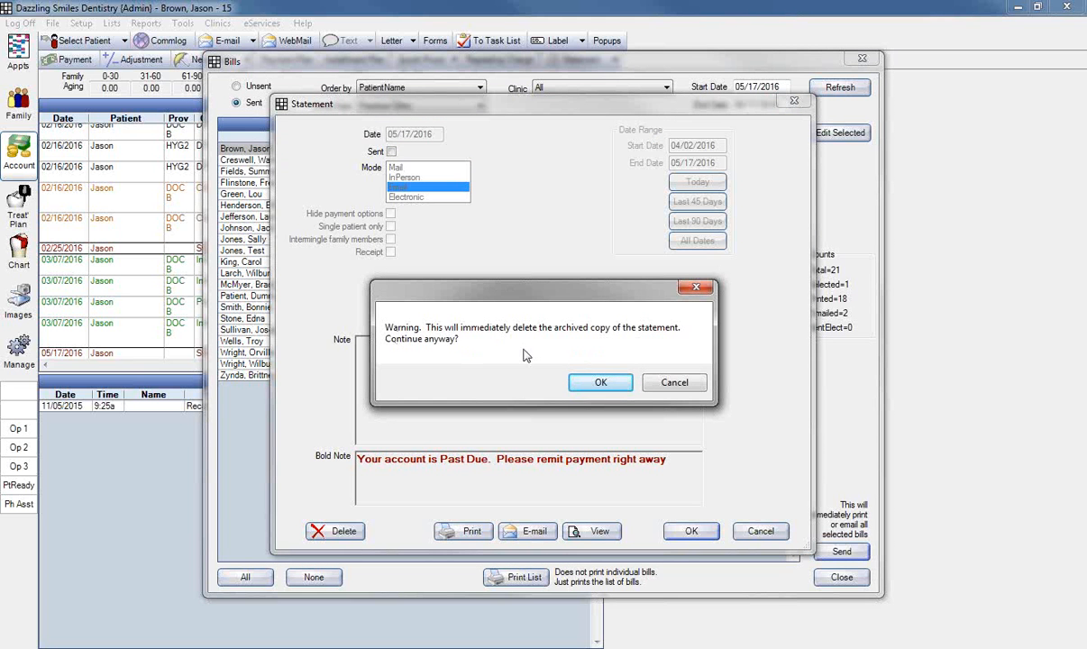
left_click(602, 383)
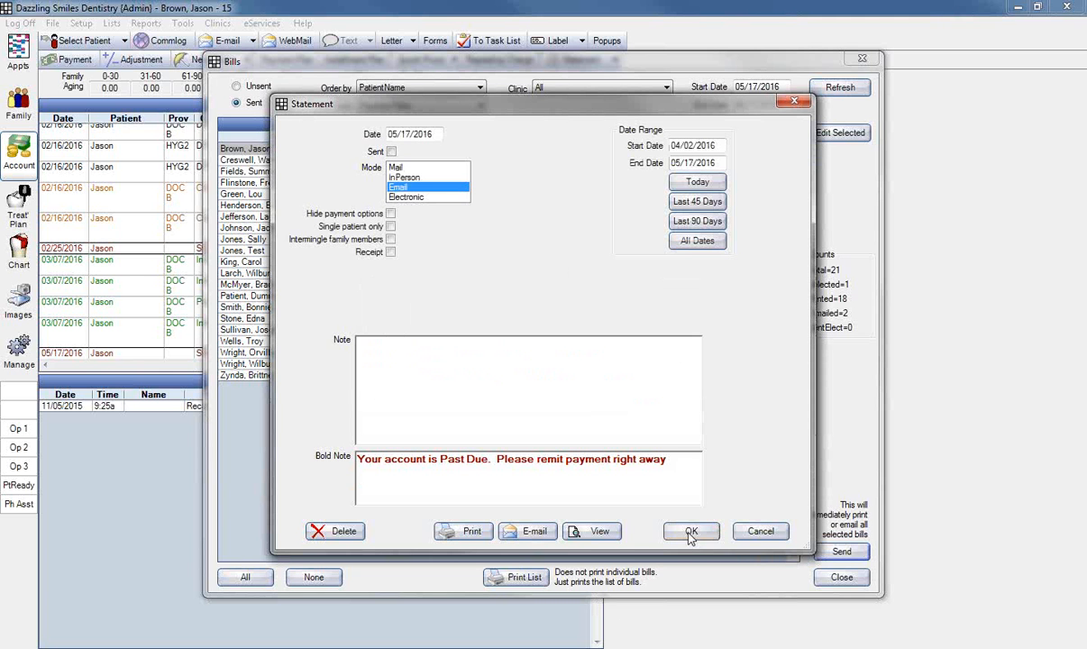
left_click(691, 531)
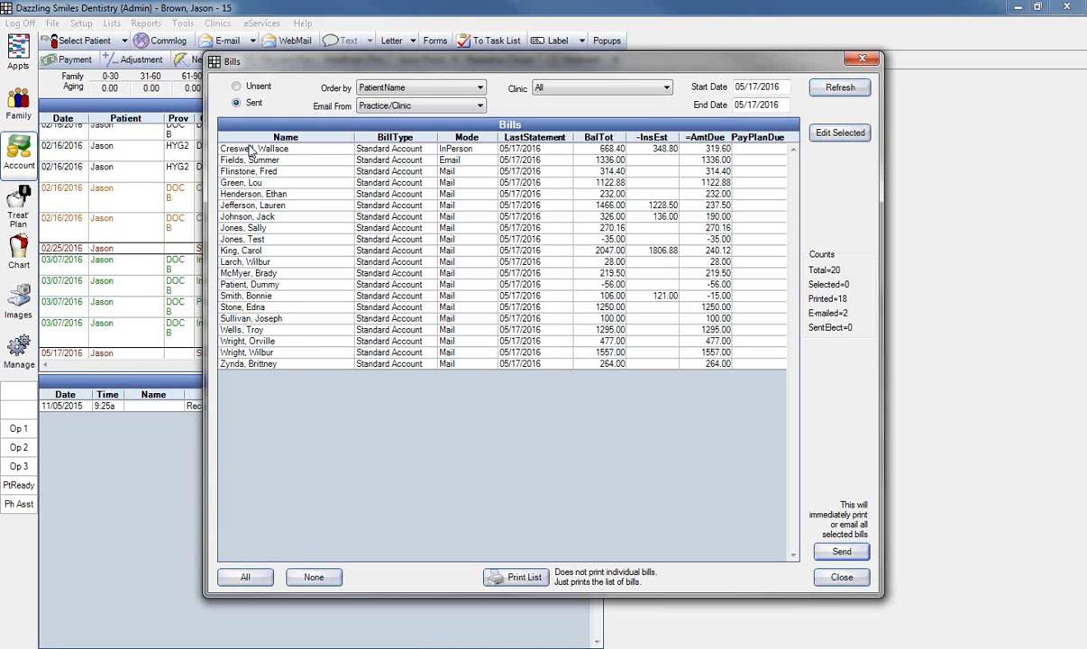
left_click(236, 88)
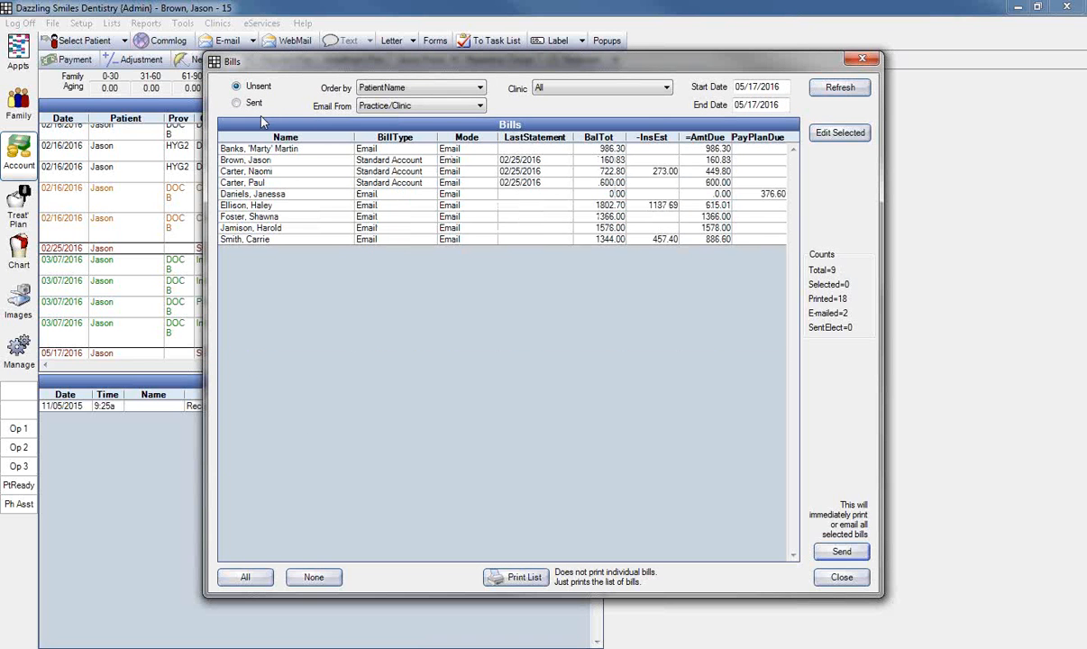
left_click(234, 159)
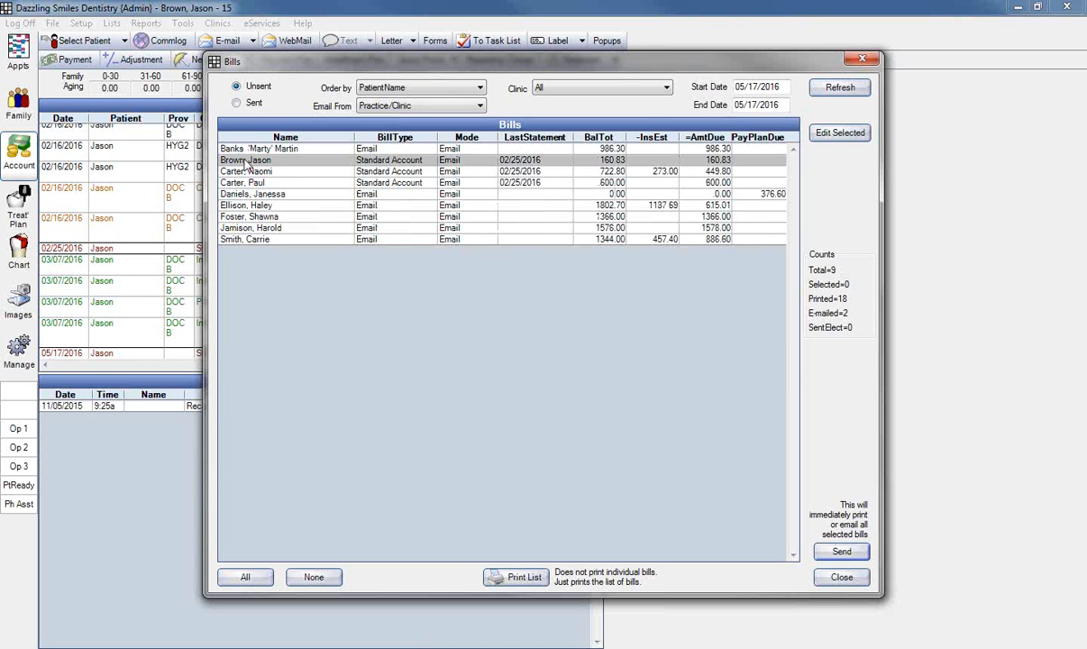
List the sent bills again and go to the account of the patient on the first bill
left_click(236, 103)
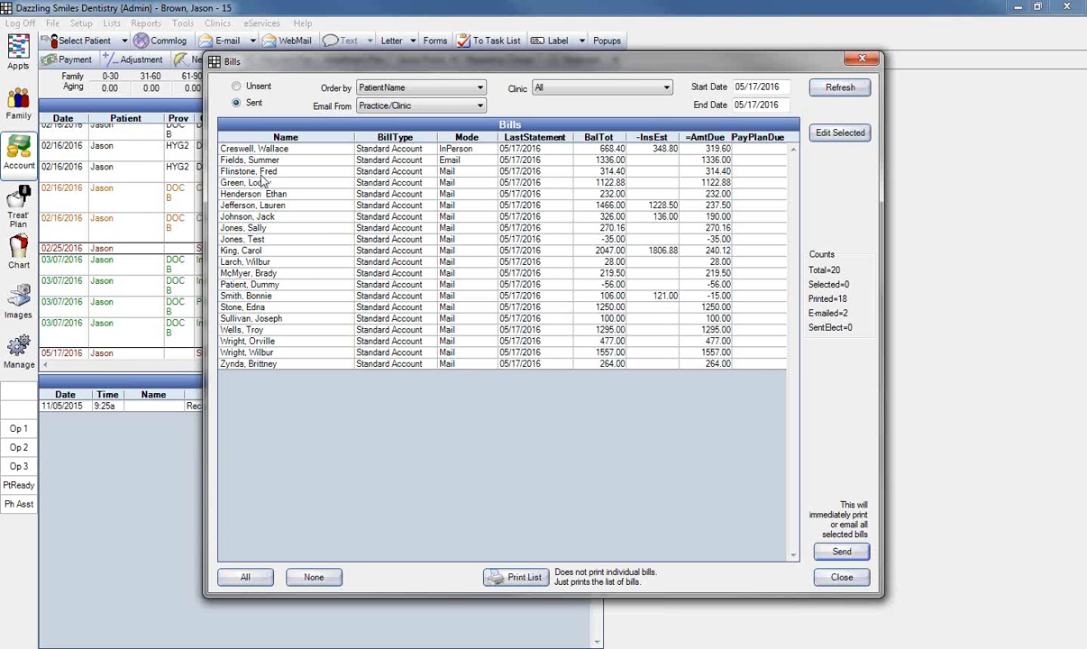
right_click(271, 148)
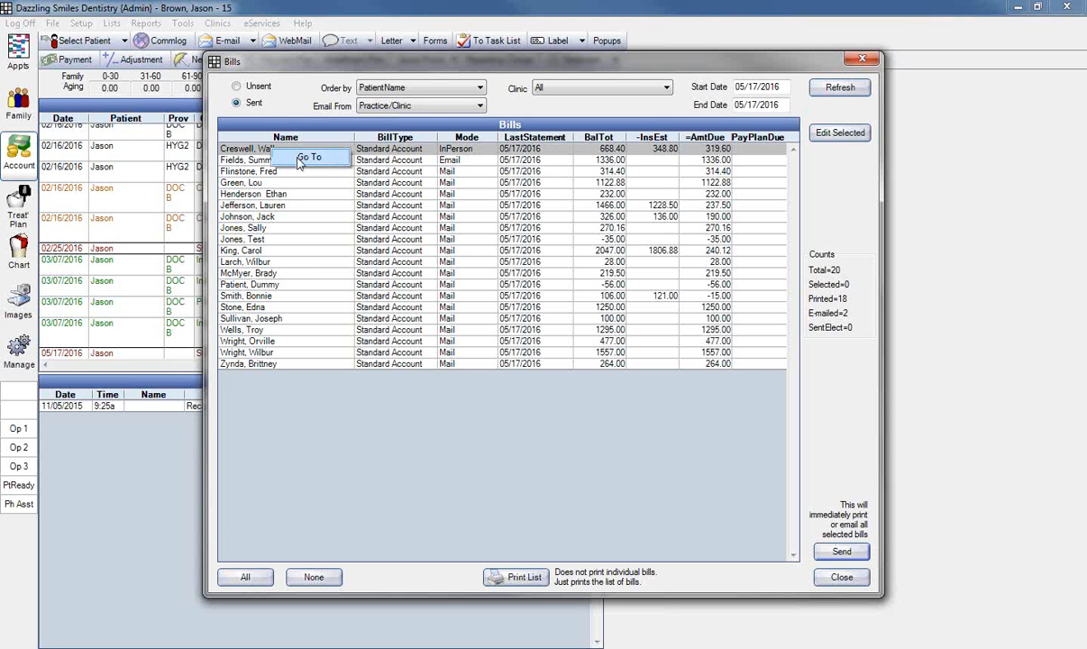
left_click(305, 159)
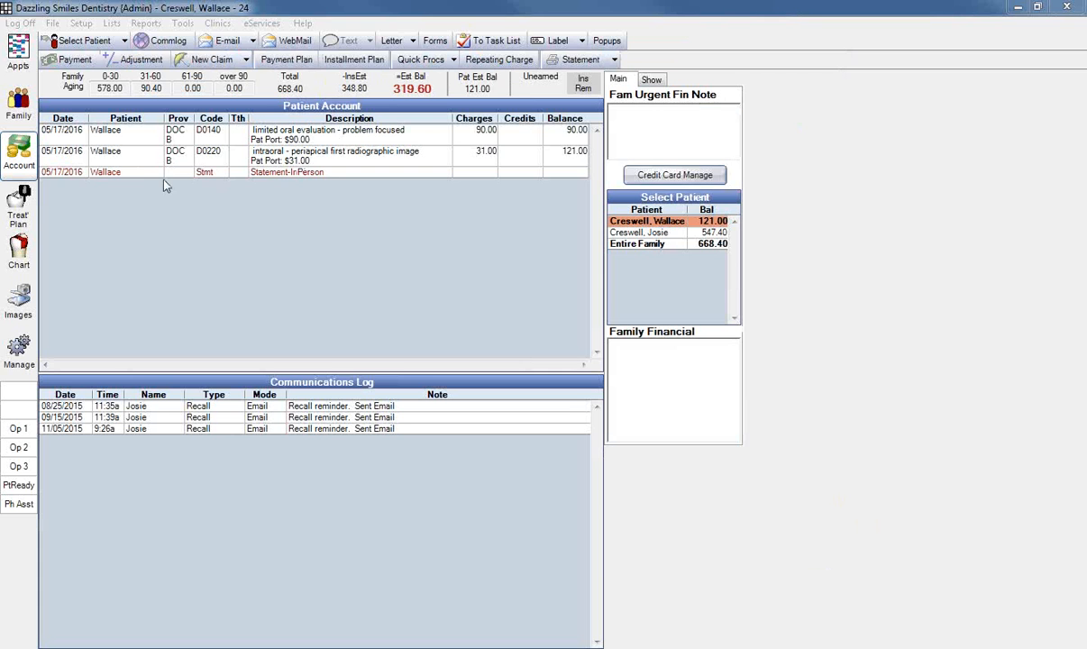
View the PDF of the account's 05/17/2016 in-person statement, then close the PDF and cancel out of the statement
left_click(262, 172)
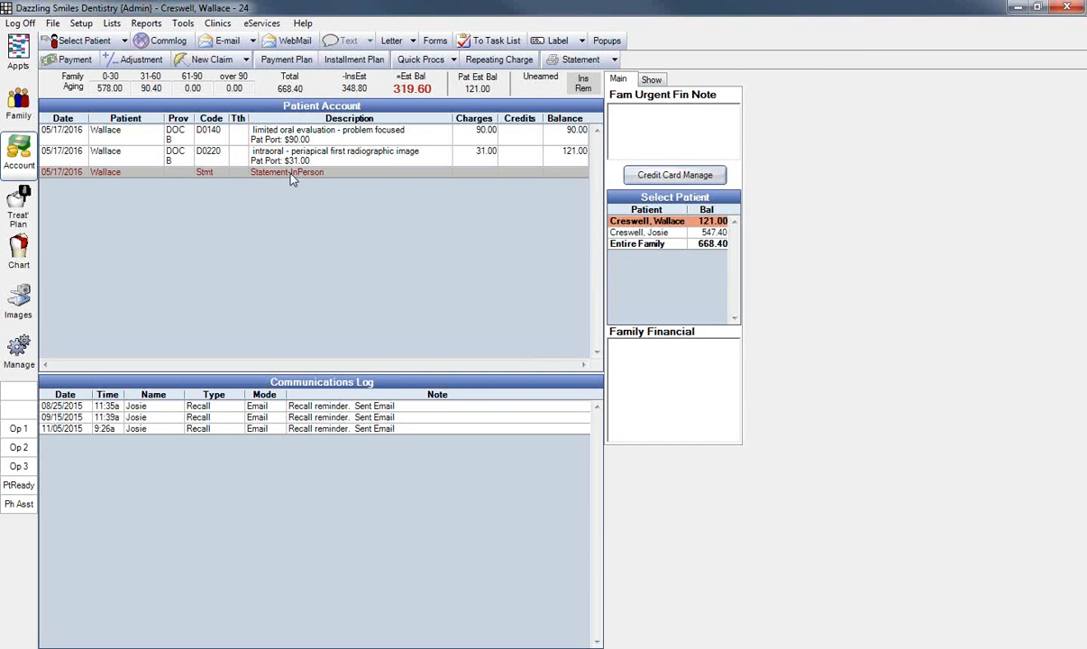
double_click(292, 174)
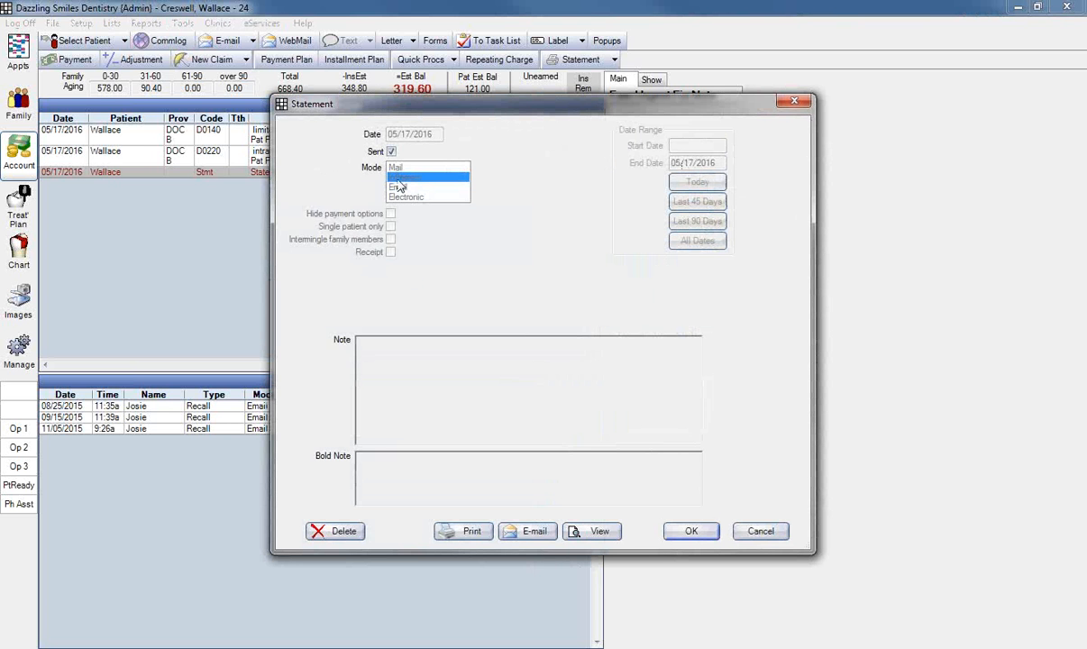
left_click(591, 531)
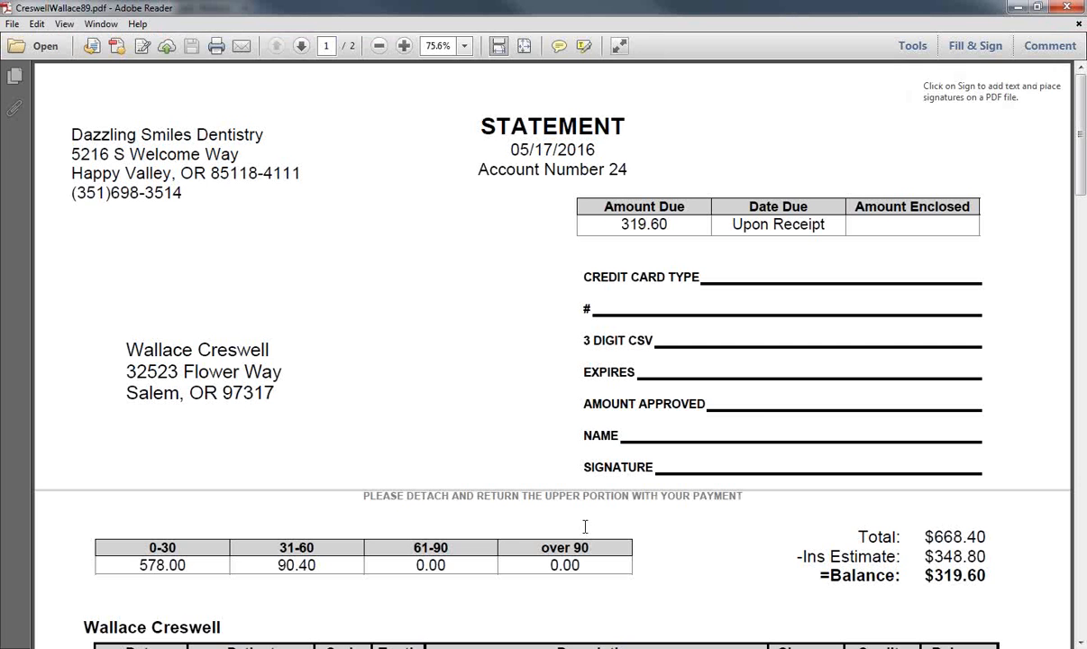
left_click_drag(1081, 171, 1084, 205)
left_click(1070, 7)
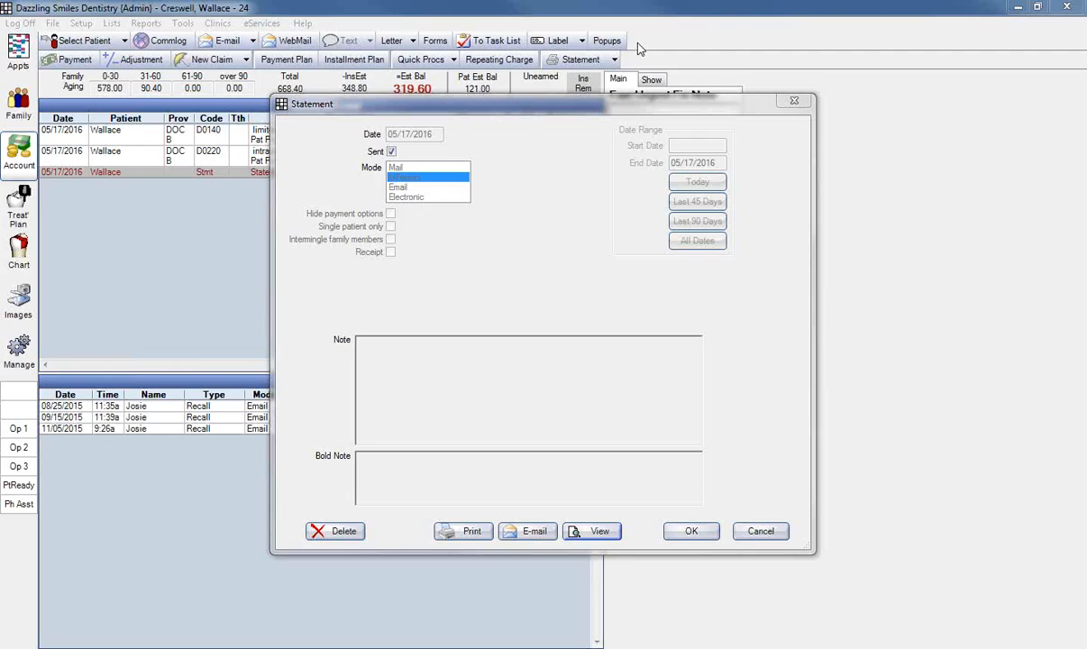
left_click(748, 534)
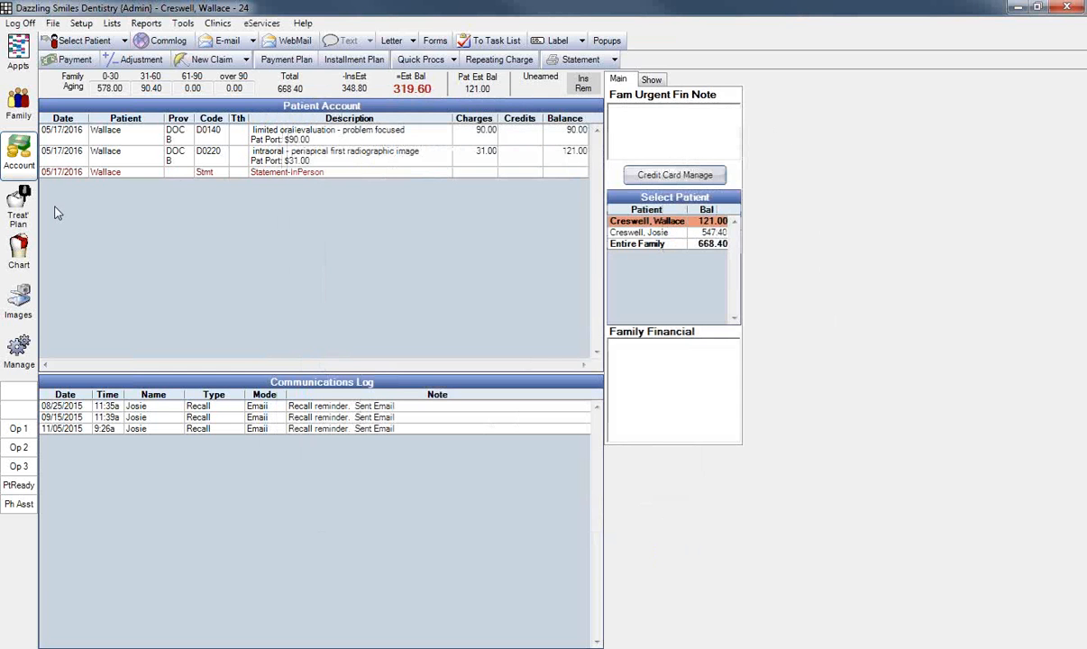
View the patient's archived 05/17/2016 and 04/18/2016 statements among the stored images
left_click(18, 306)
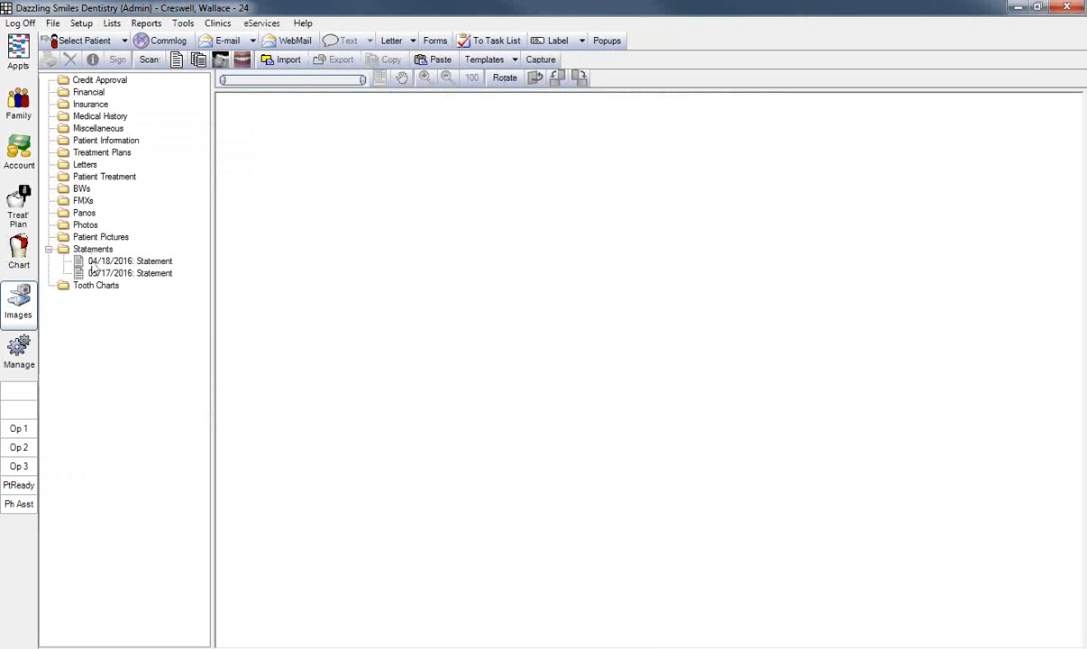
double_click(99, 272)
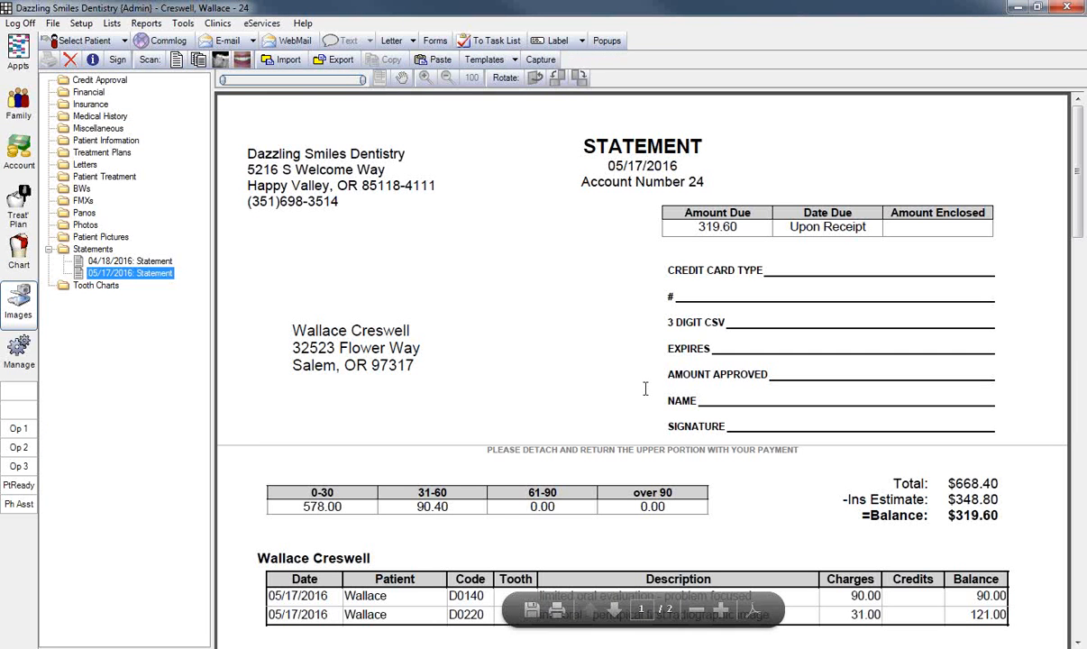
left_click(101, 262)
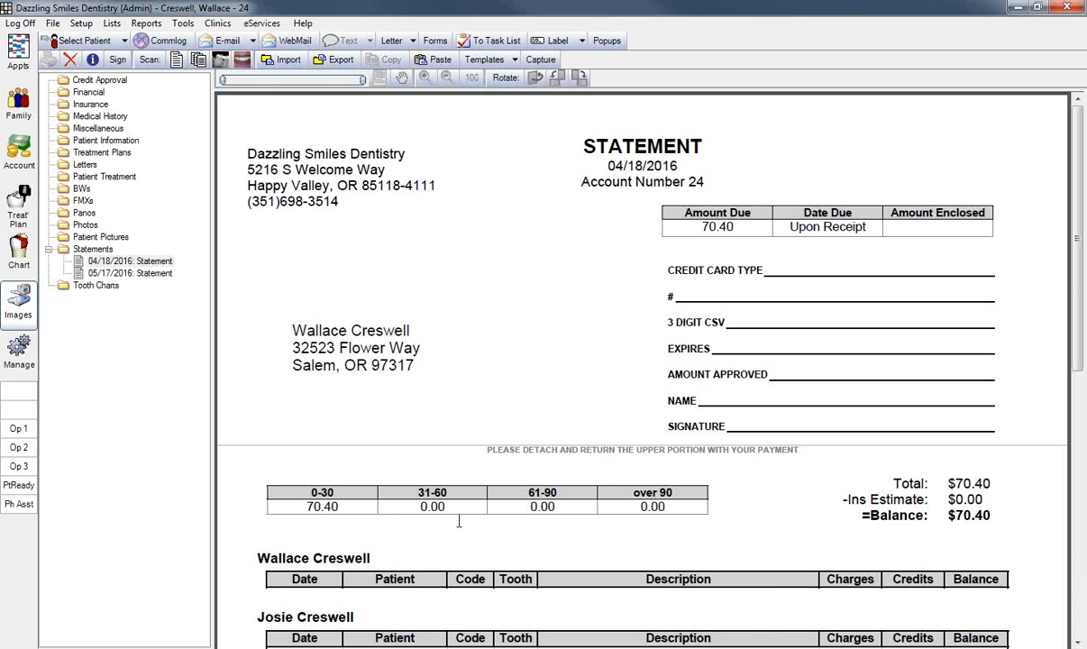
Return to the Bills window, list the unsent bills, and select the fourth one
left_click(454, 648)
left_click(517, 597)
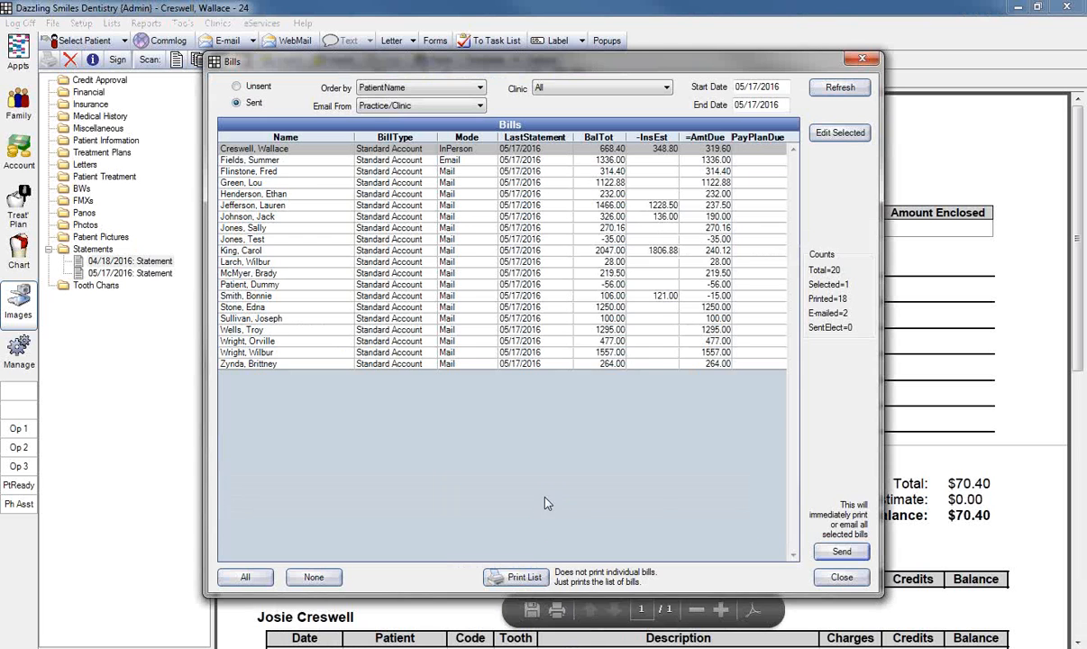
left_click(235, 88)
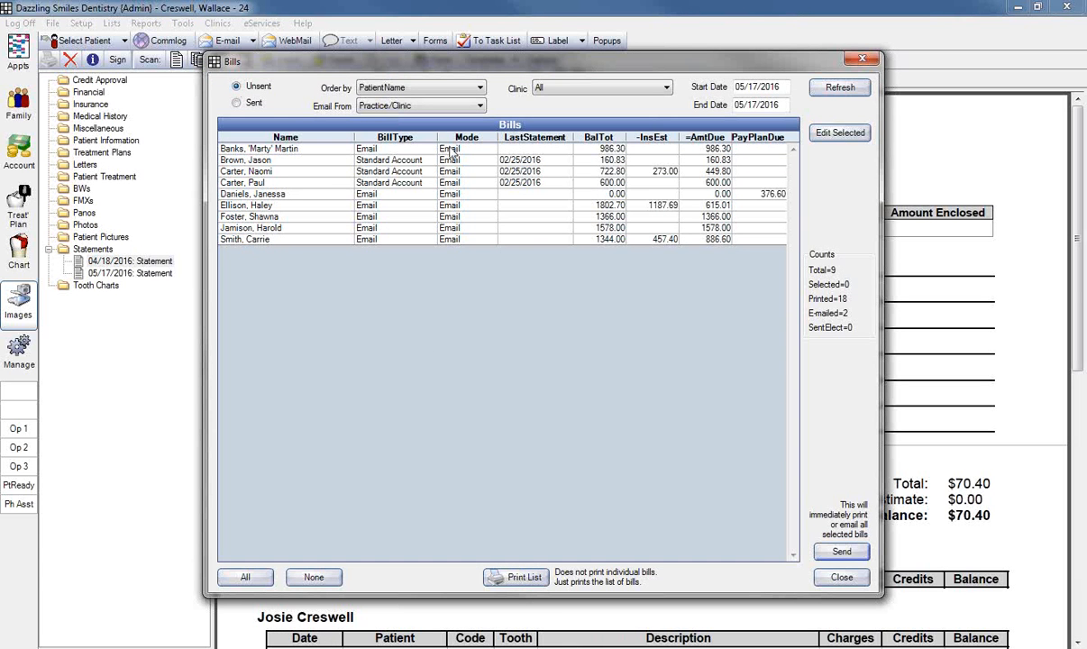
left_click(386, 182)
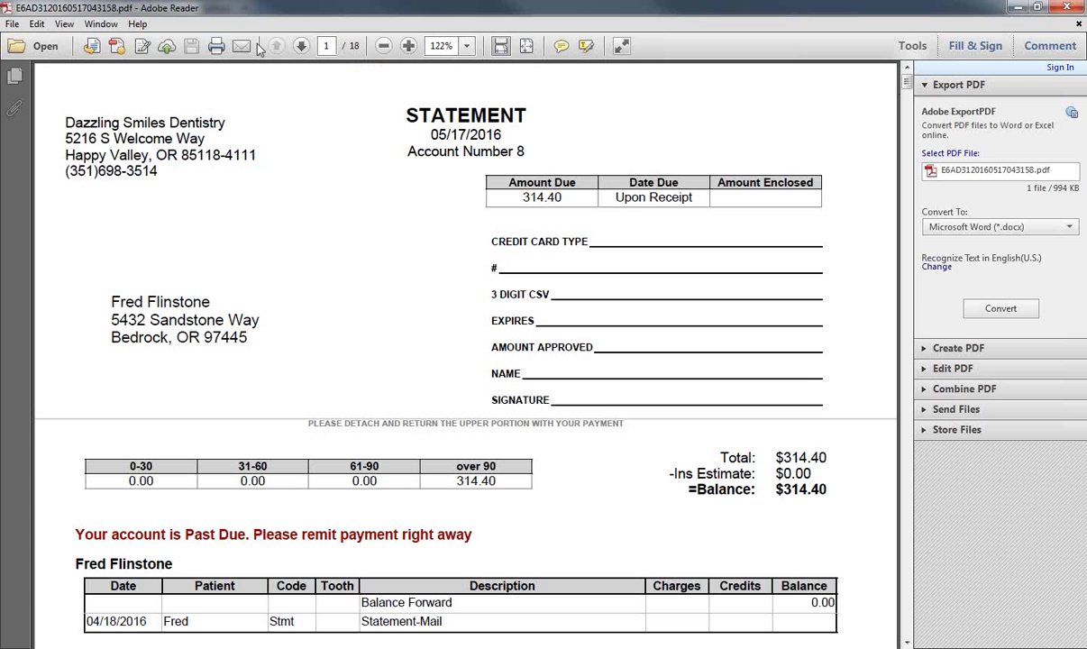
Page through the PDF of batch-printed statements up to page 9 in Adobe Reader and close it
left_click(301, 45)
left_click(301, 45)
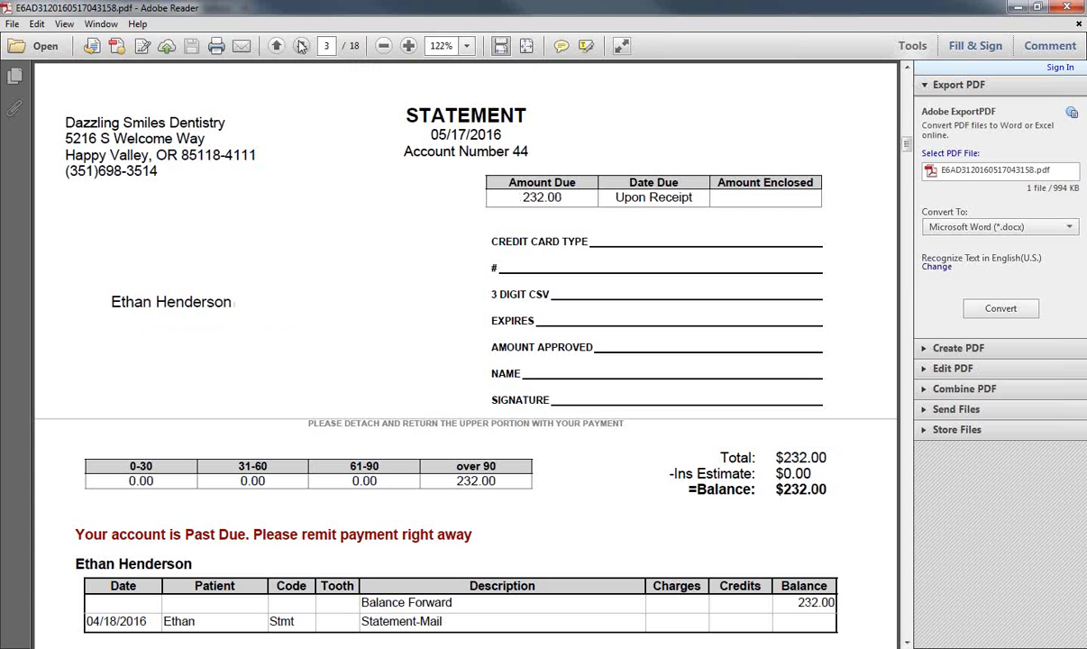
left_click(301, 45)
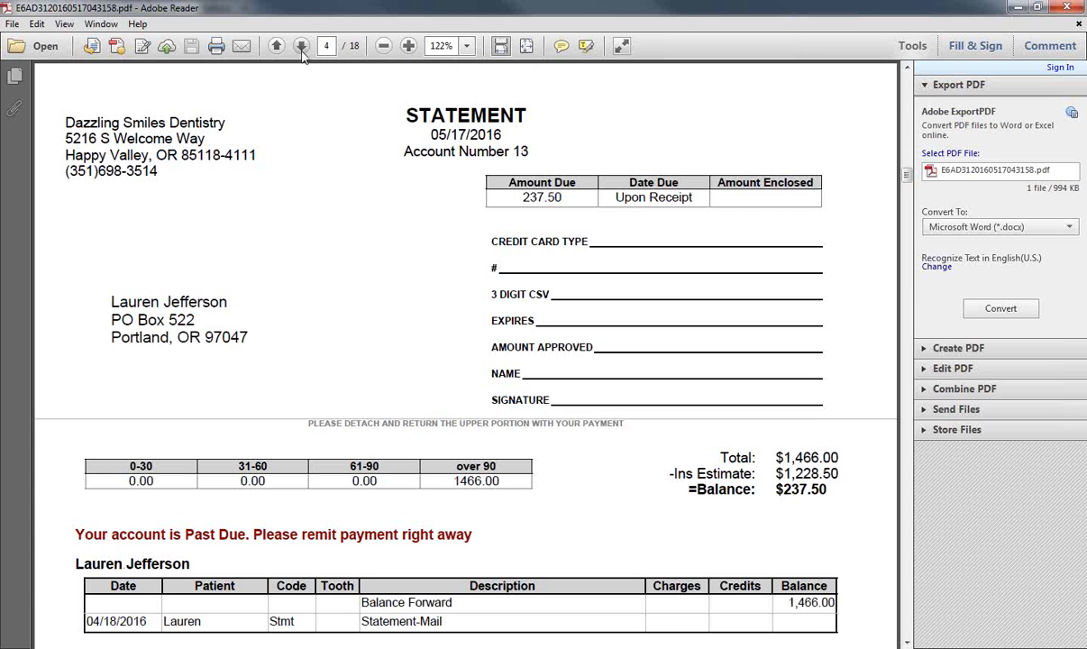
left_click(303, 46)
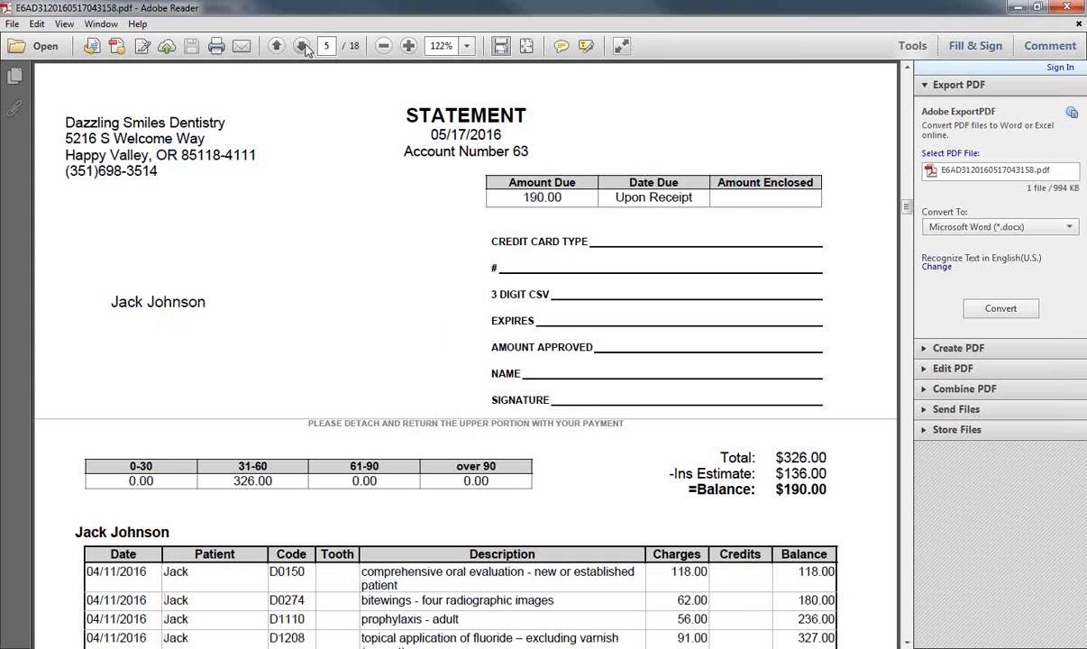
left_click(304, 47)
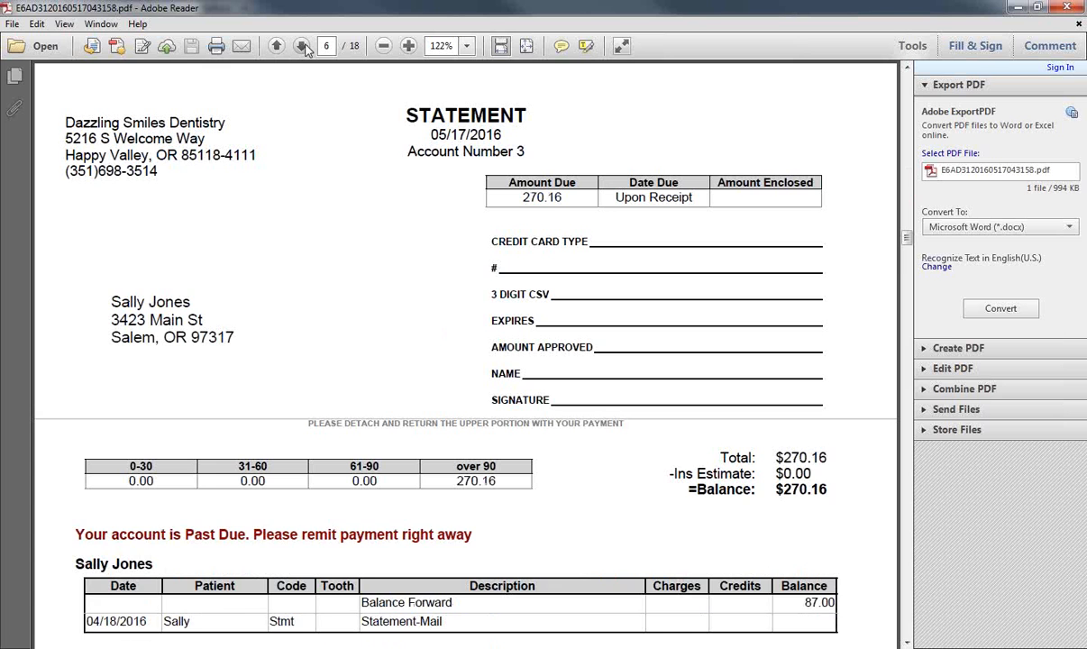
left_click(303, 47)
left_click(304, 47)
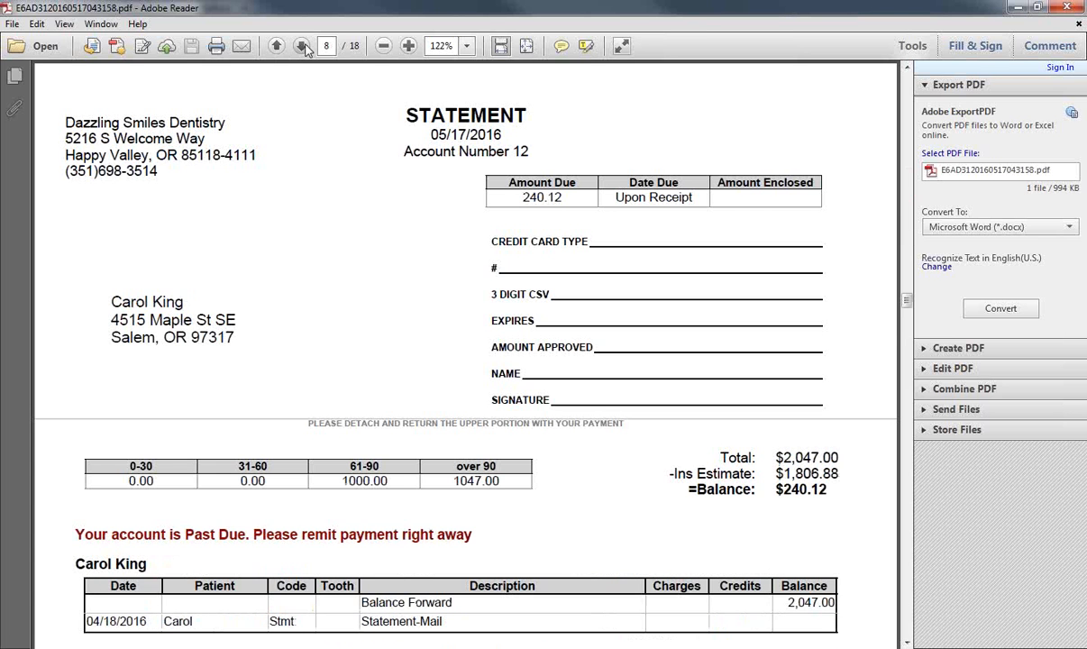
left_click(303, 47)
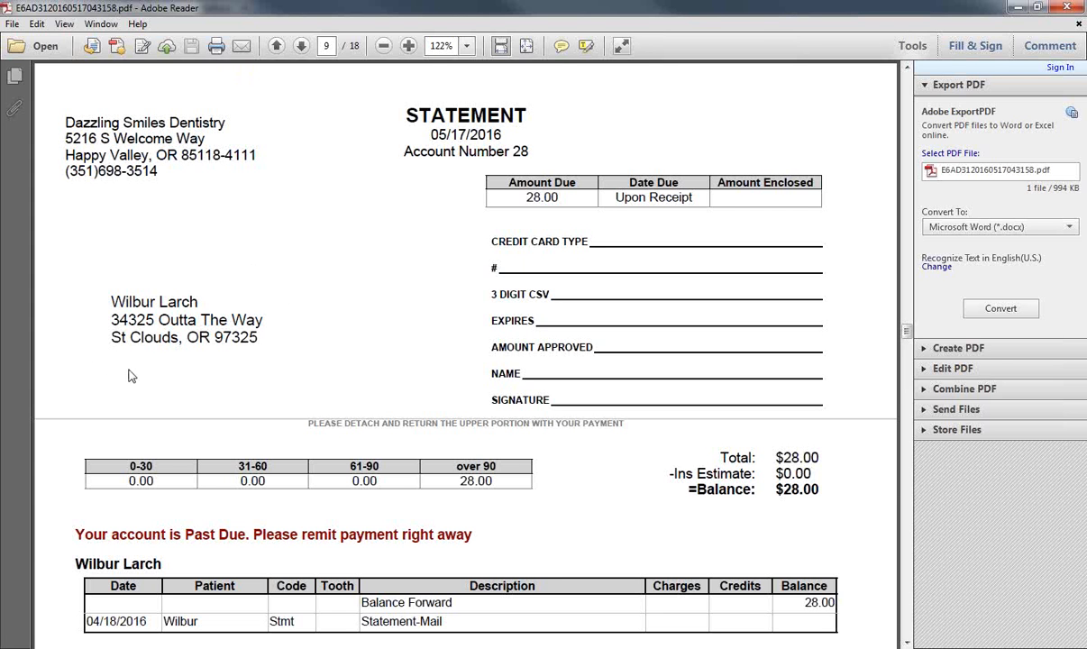
left_click(1072, 11)
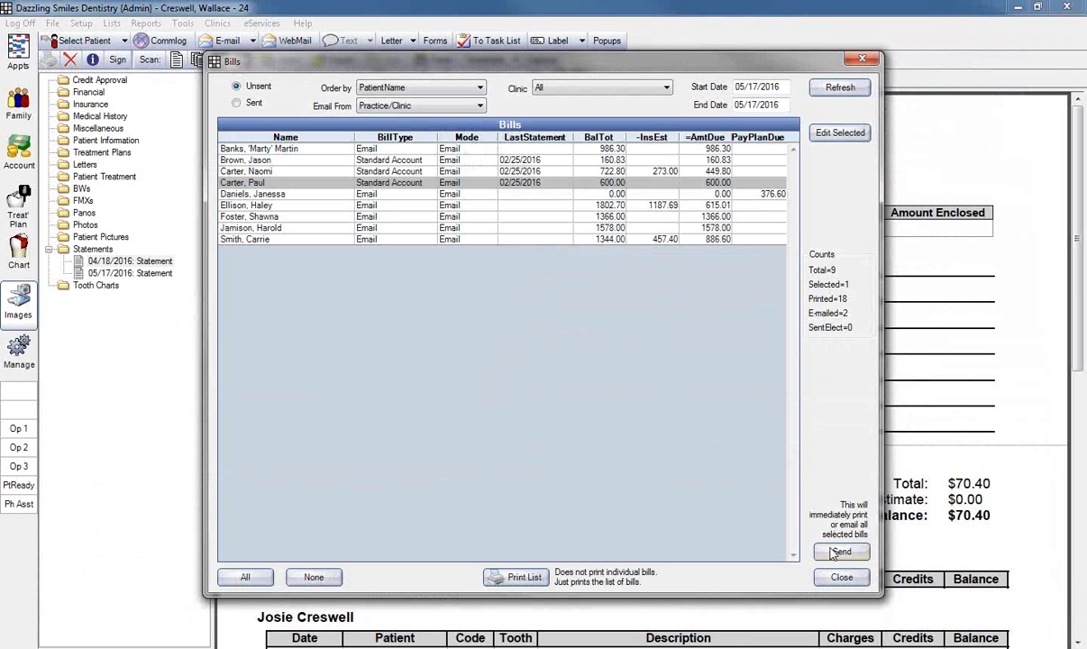